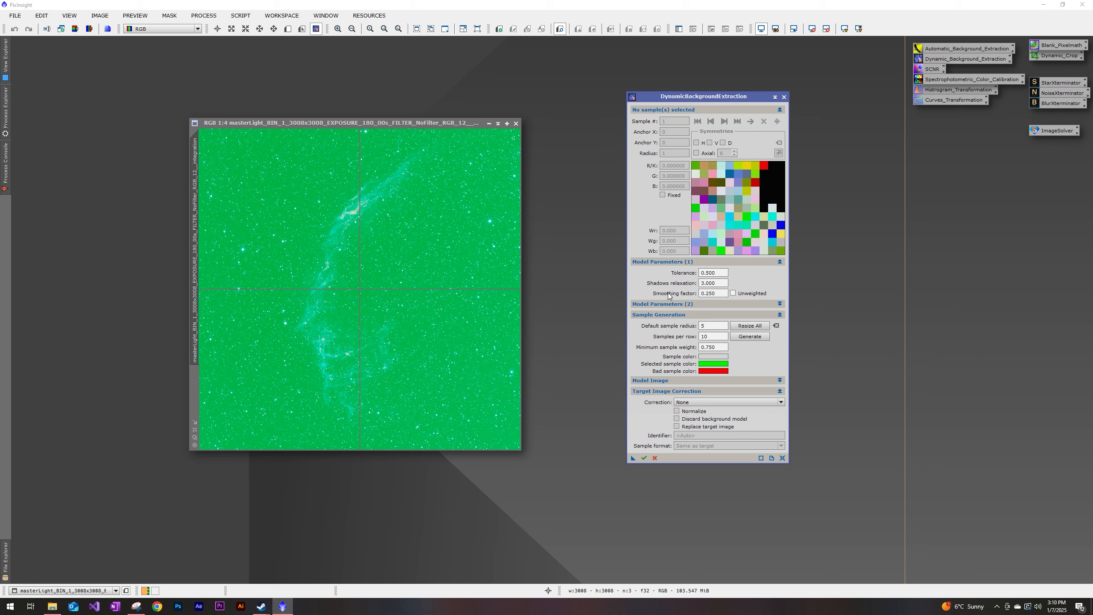
Set the background extraction tolerance to 10, shadows relaxation to 6 and default sample radius to 100, and generate the samples.
left_click_drag(721, 275, 693, 278)
type("10")
key("Tab")
type("6")
key("shift+Tab")
left_click(709, 327)
left_click(746, 339)
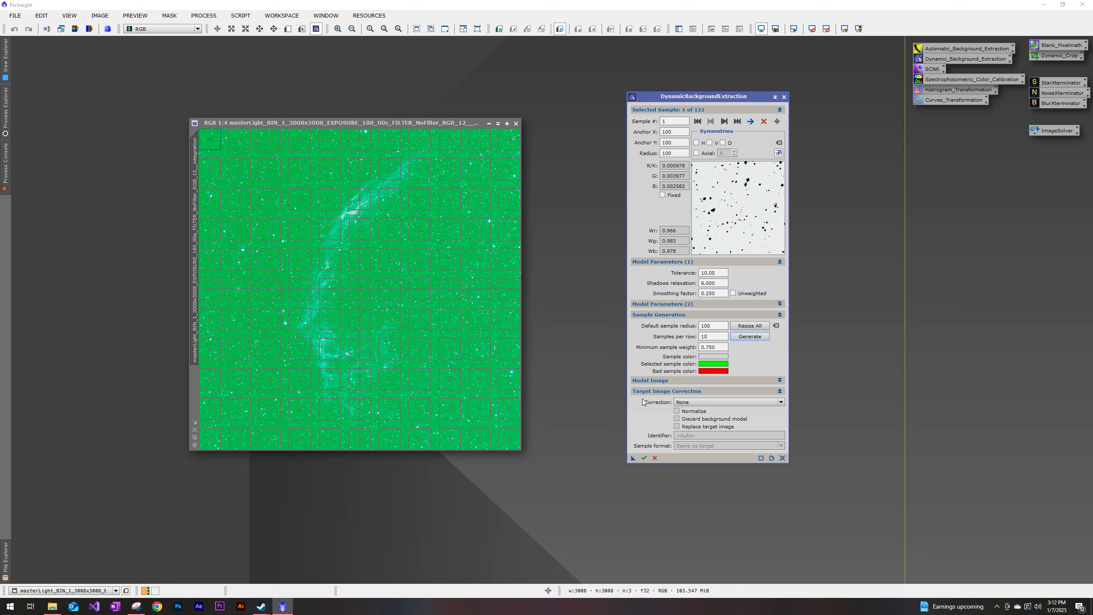
Set the target image correction to Subtraction and have the background model discarded.
left_click(729, 404)
left_click(698, 420)
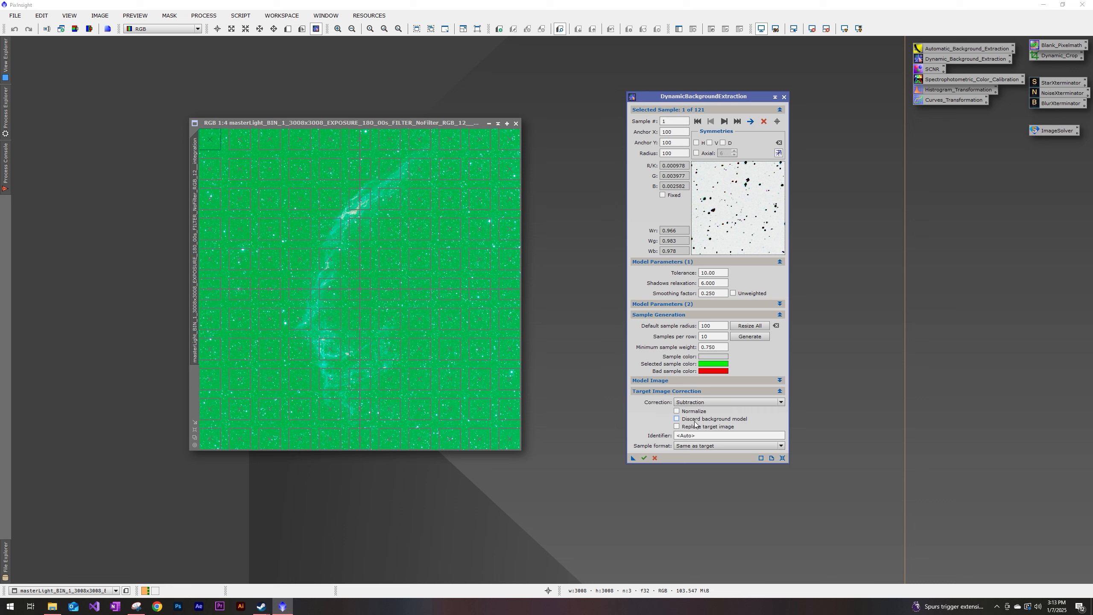
left_click(737, 422)
Review the background samples one by one, going backward from the last sample.
left_click(737, 122)
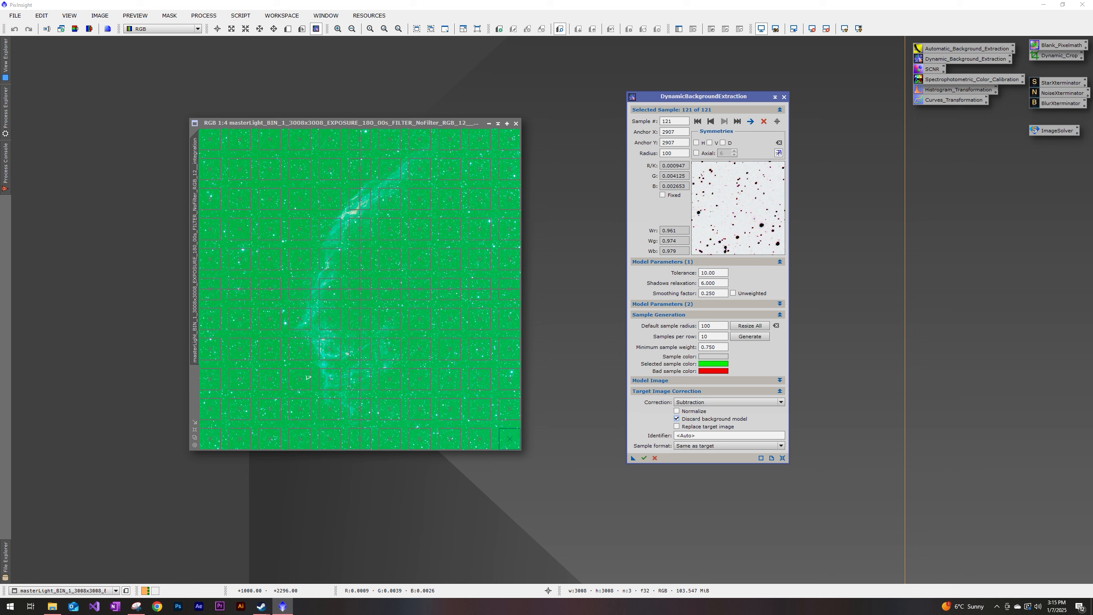
left_click(713, 124)
left_click(713, 123)
left_click(713, 124)
left_click(713, 124)
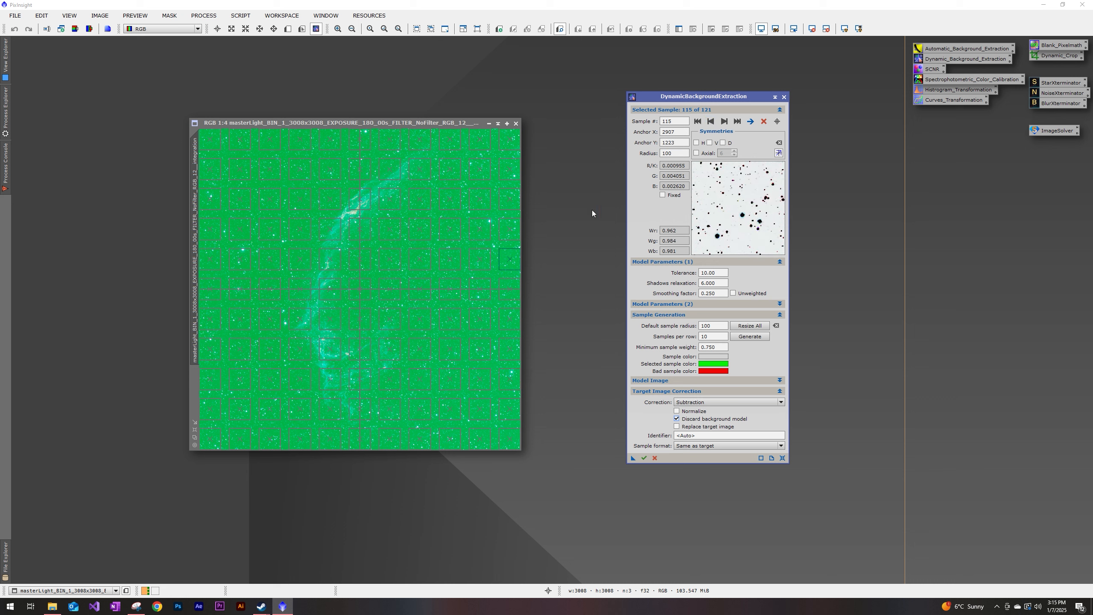
left_click(513, 269)
left_click(711, 121)
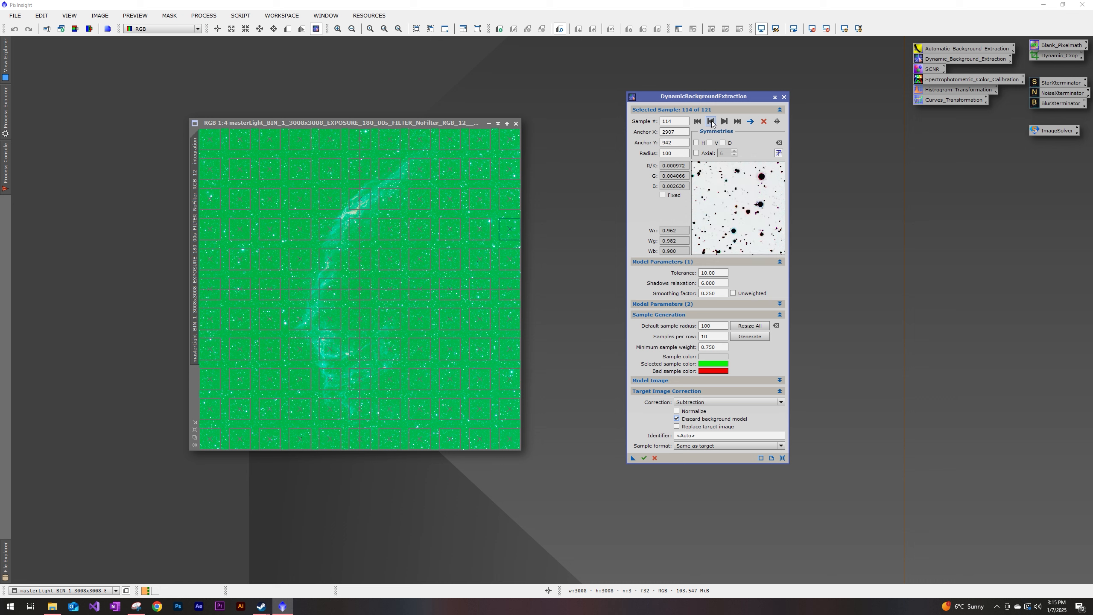
left_click(711, 122)
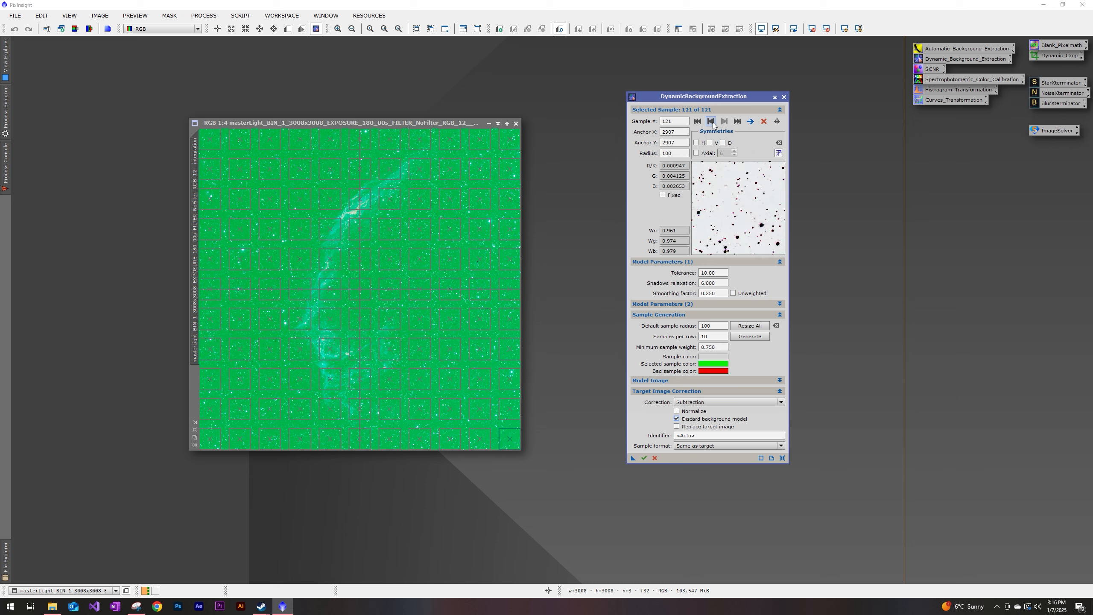
Delete background samples 90 and 89 beside the upper tip of the nebula.
left_click(712, 121)
left_click(712, 122)
left_click(712, 121)
left_click(712, 121)
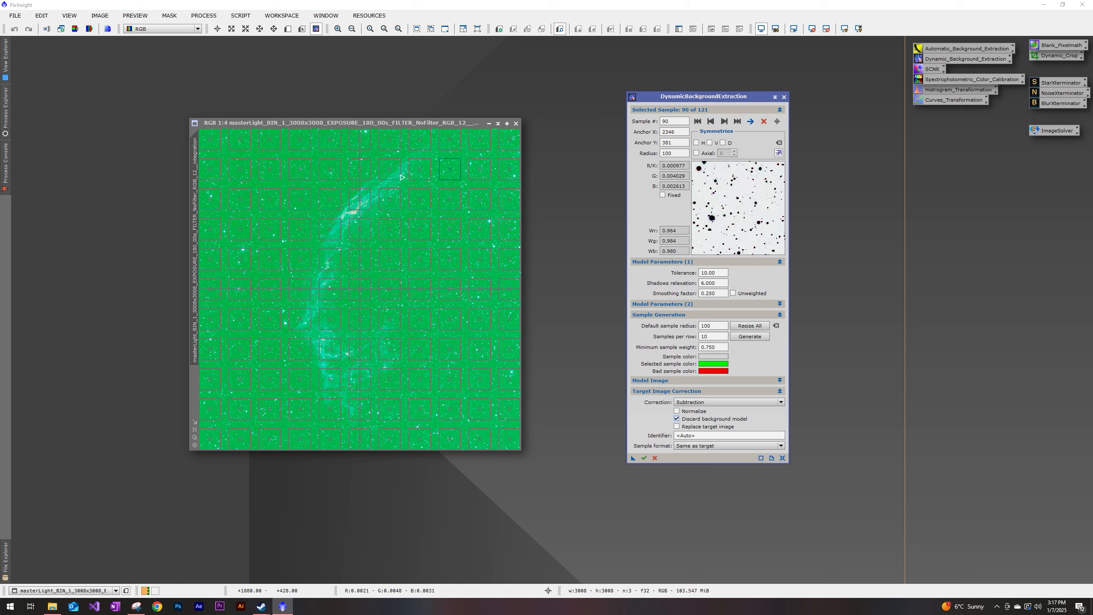
left_click(764, 122)
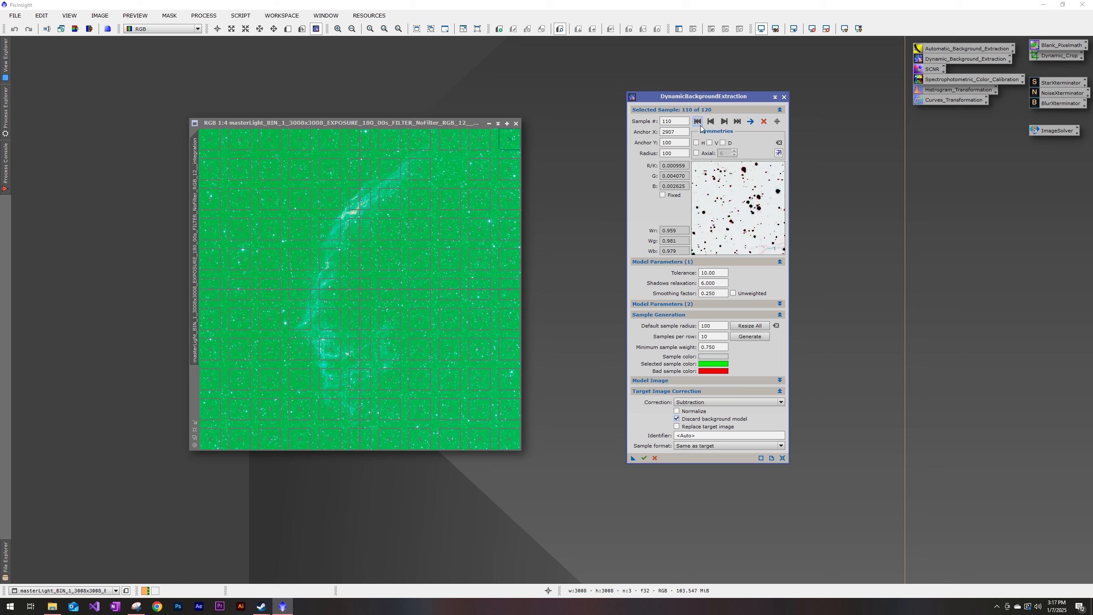
left_click(711, 122)
left_click(724, 122)
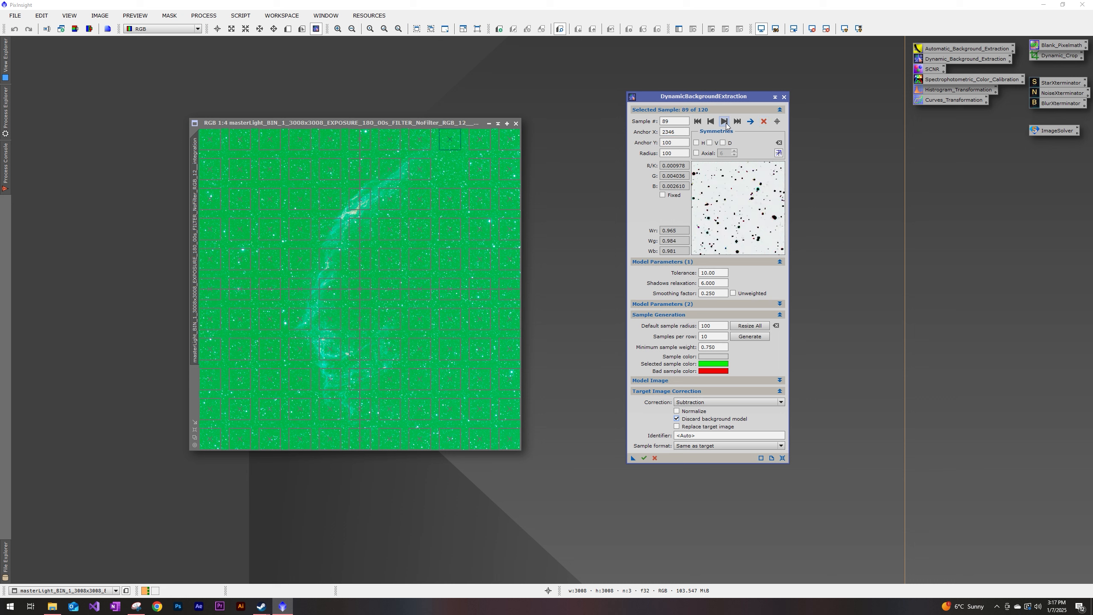
left_click(764, 122)
Go backward through the remaining background samples and delete those on or near the nebula, keeping only empty-sky samples.
left_click(710, 122)
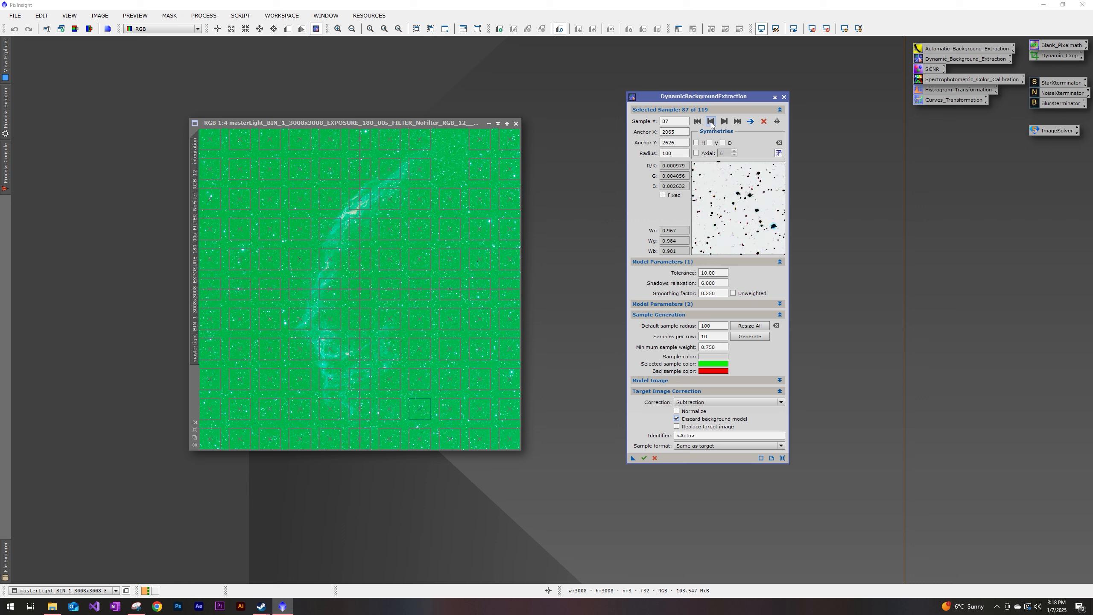
left_click(764, 121)
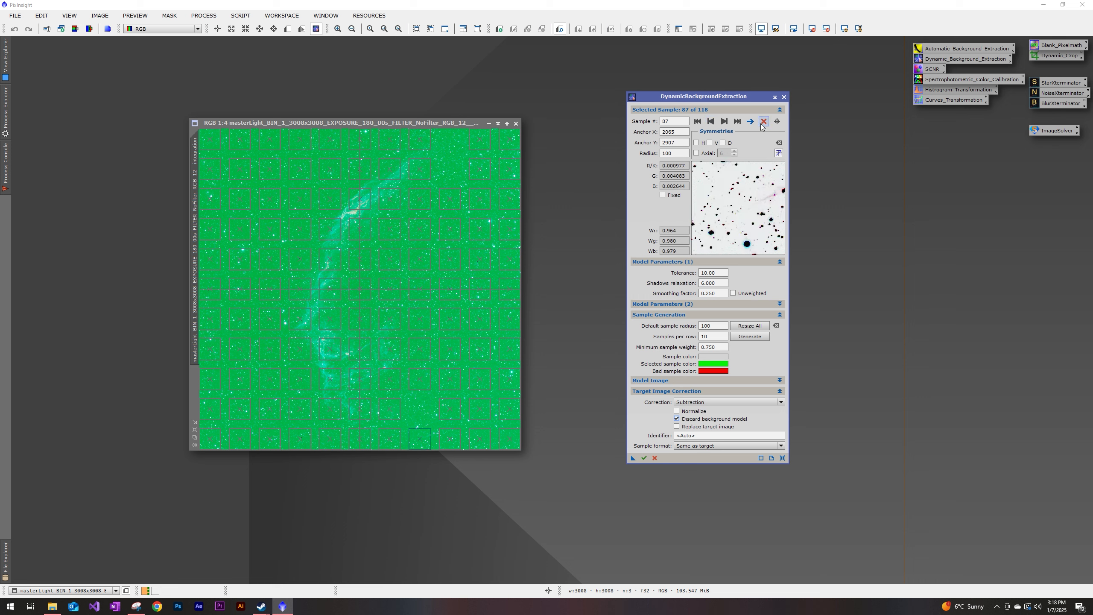
left_click(711, 121)
left_click(763, 122)
left_click(711, 121)
left_click(763, 121)
left_click(710, 122)
left_click(763, 121)
left_click(710, 122)
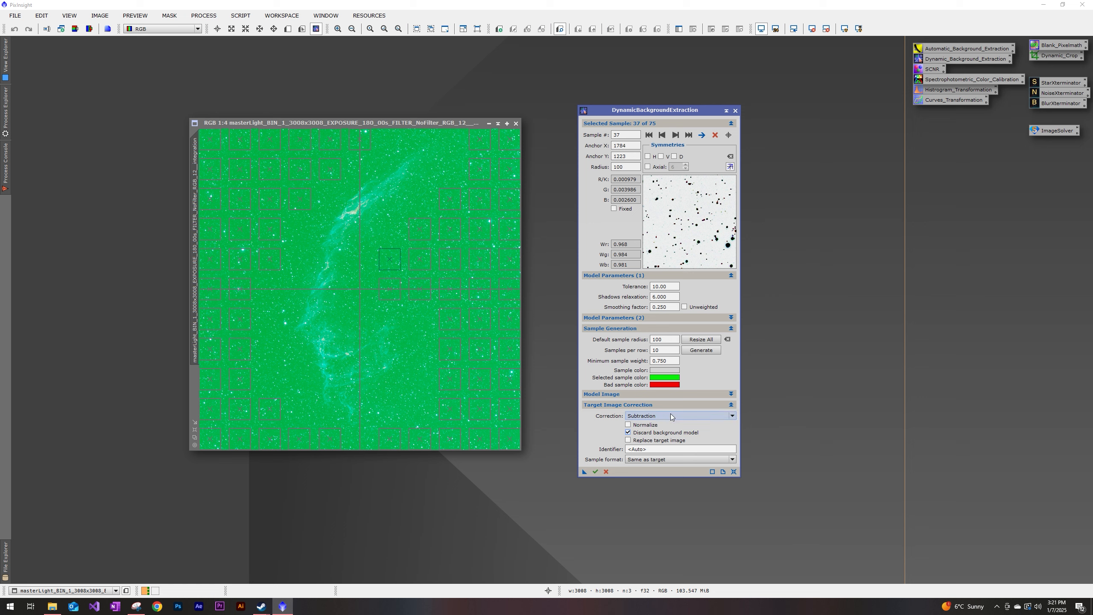
Apply DynamicBackgroundExtraction to the nebula image and auto-stretch the display of the corrected copy.
left_click_drag(603, 111, 609, 102)
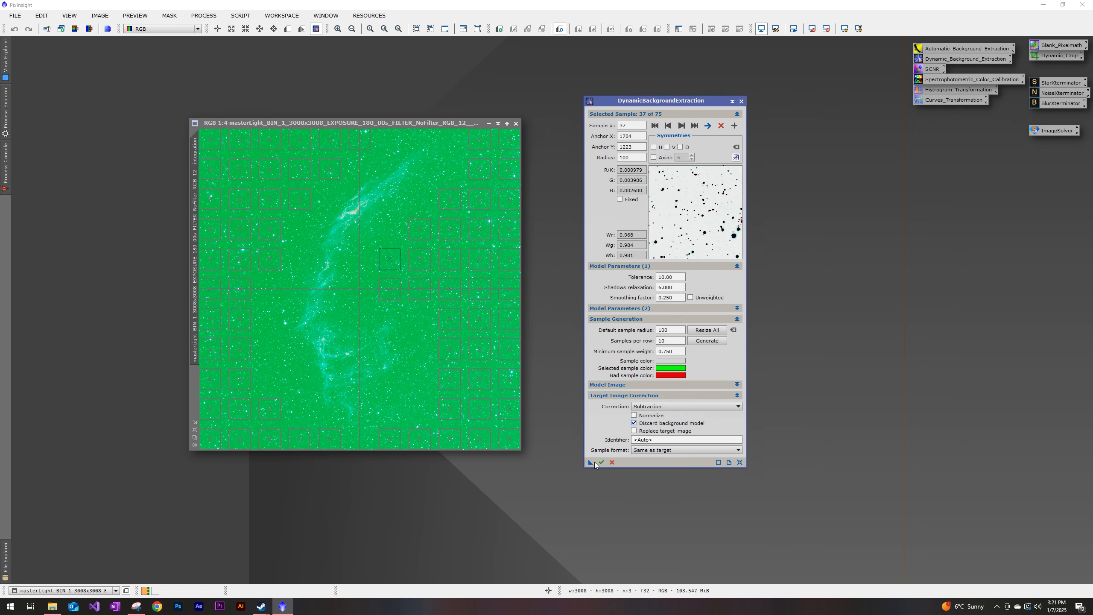
left_click_drag(590, 463, 406, 357)
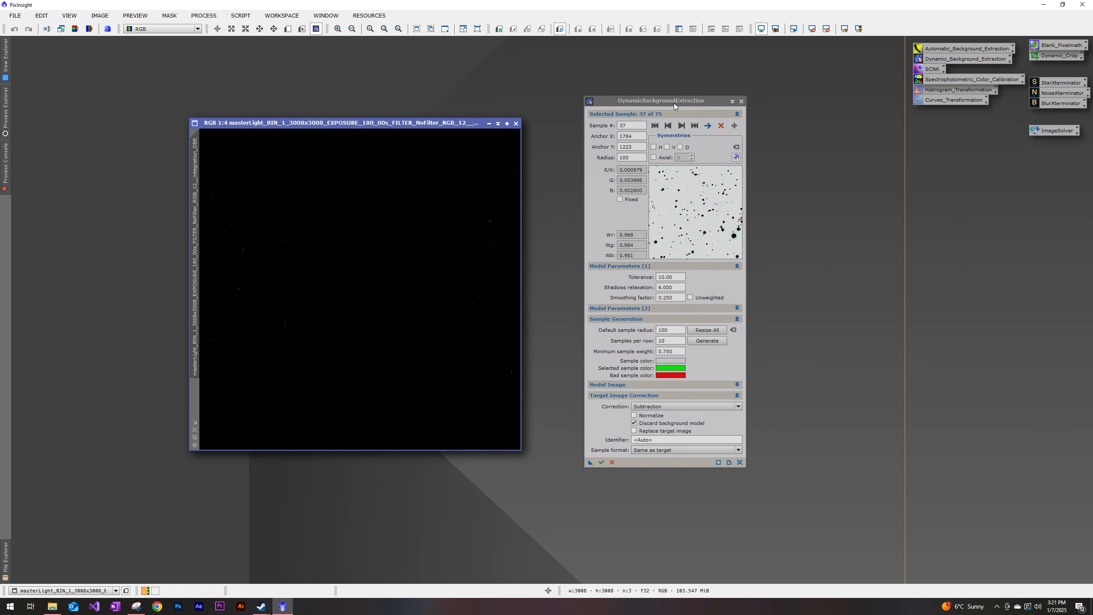
left_click(846, 31)
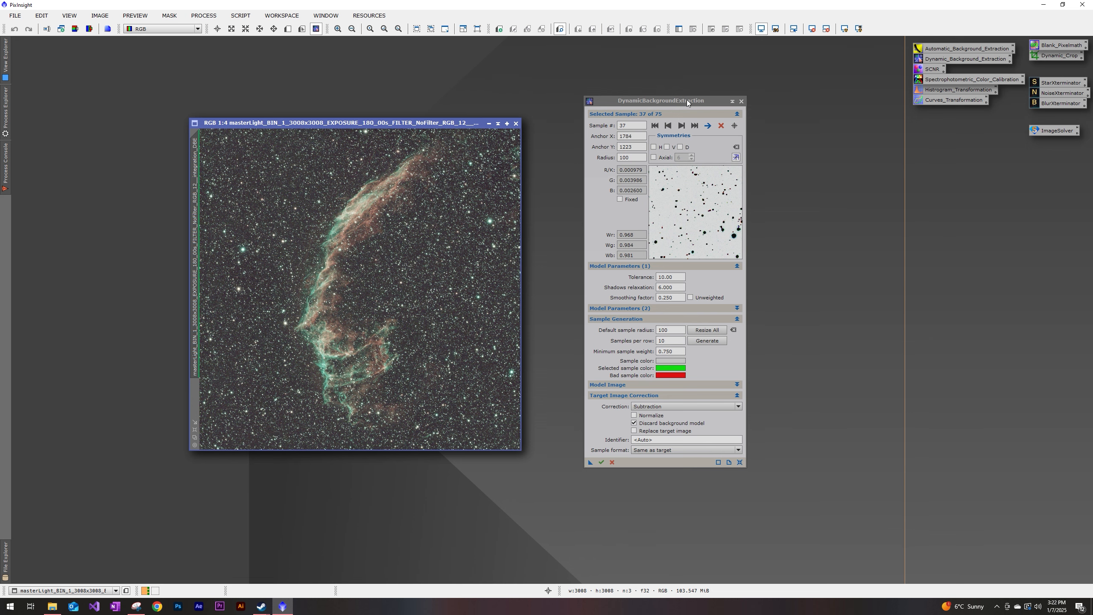
Close DynamicBackgroundExtraction, minimize the original green image out of the way and reposition the corrected image.
left_click(741, 101)
left_click(559, 318)
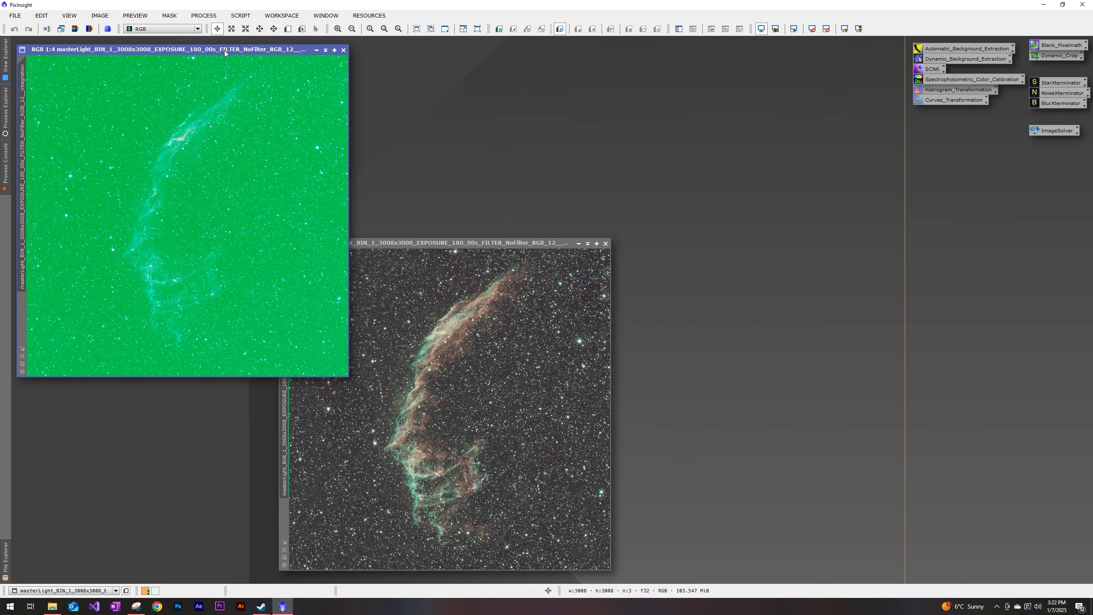
left_click(318, 50)
left_click_drag(244, 219, 908, 577)
left_click_drag(420, 244, 234, 90)
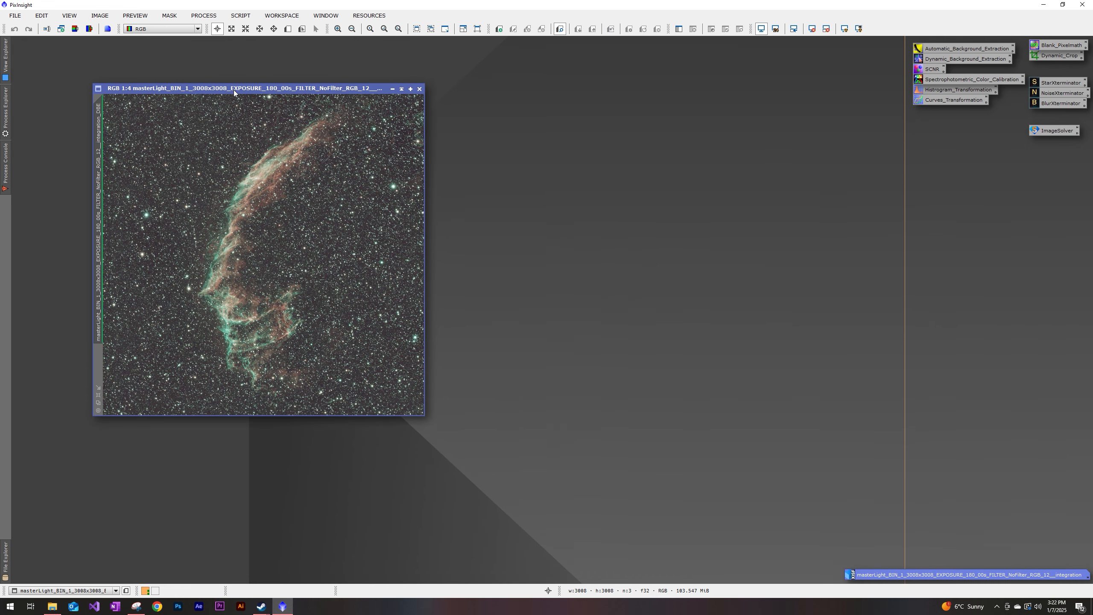
Rename the corrected image's identifier to DBE.
double_click(100, 166)
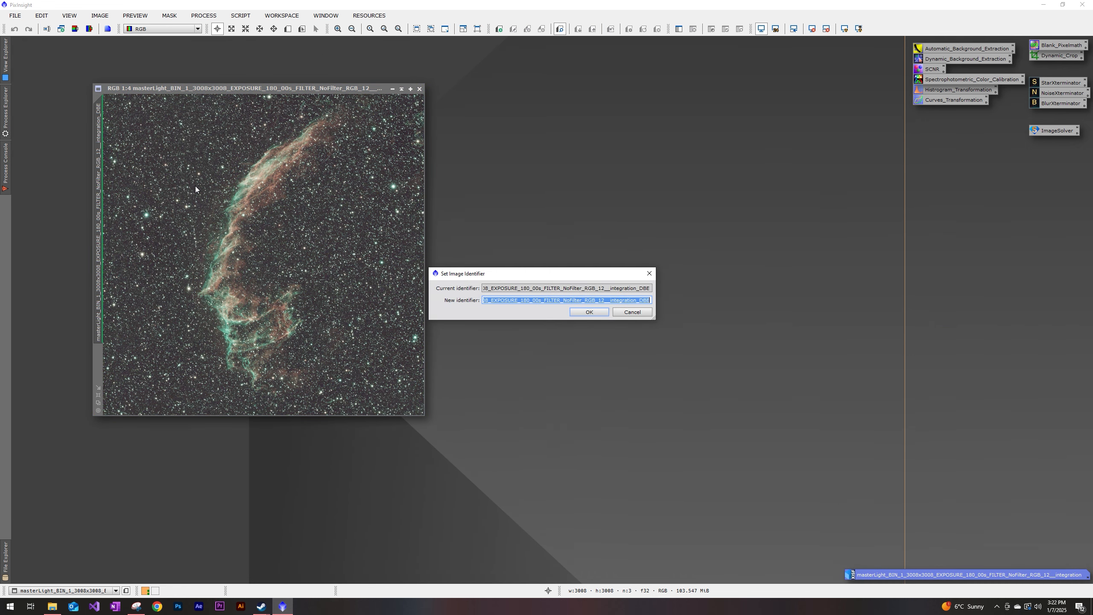
type("DB")
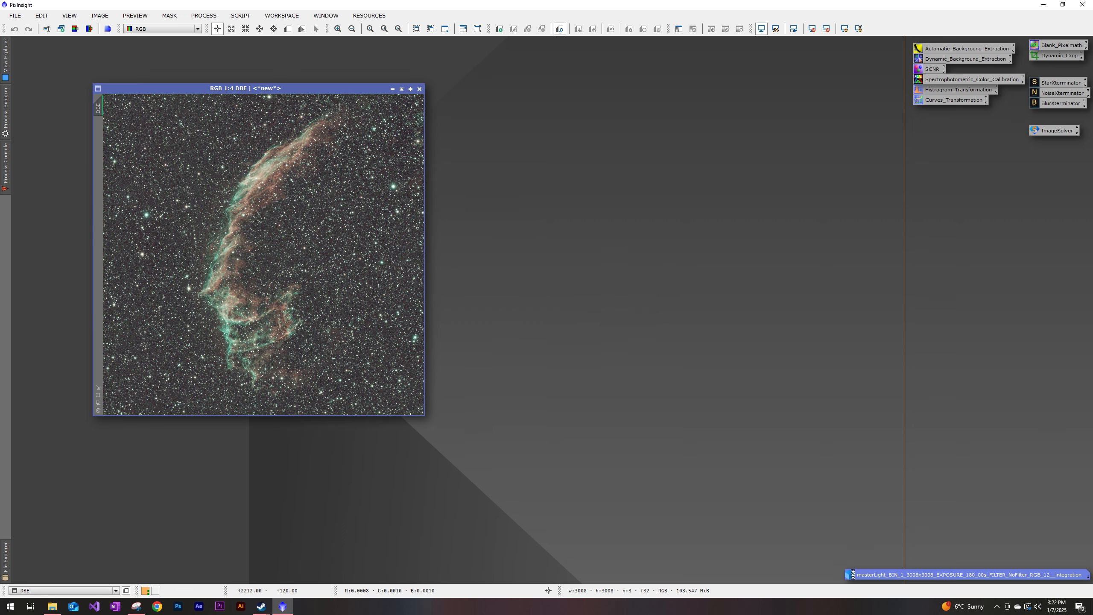
left_click_drag(323, 90, 315, 73)
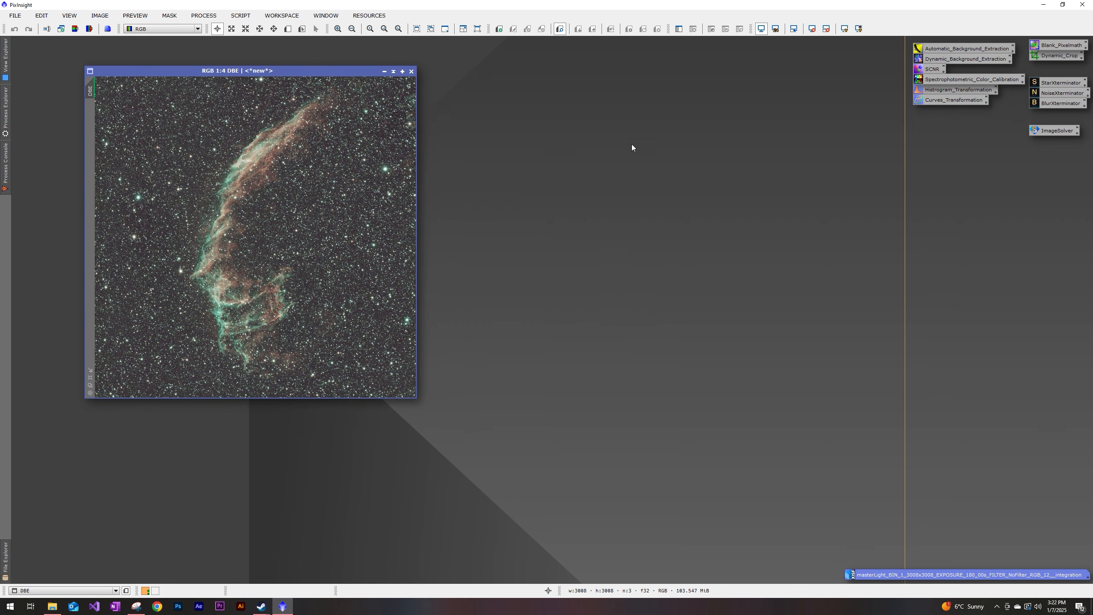
Apply SCNR to the DBE image to remove green with Average Neutral protection and amount 1.00, and close the process.
double_click(931, 72)
left_click_drag(708, 113, 574, 143)
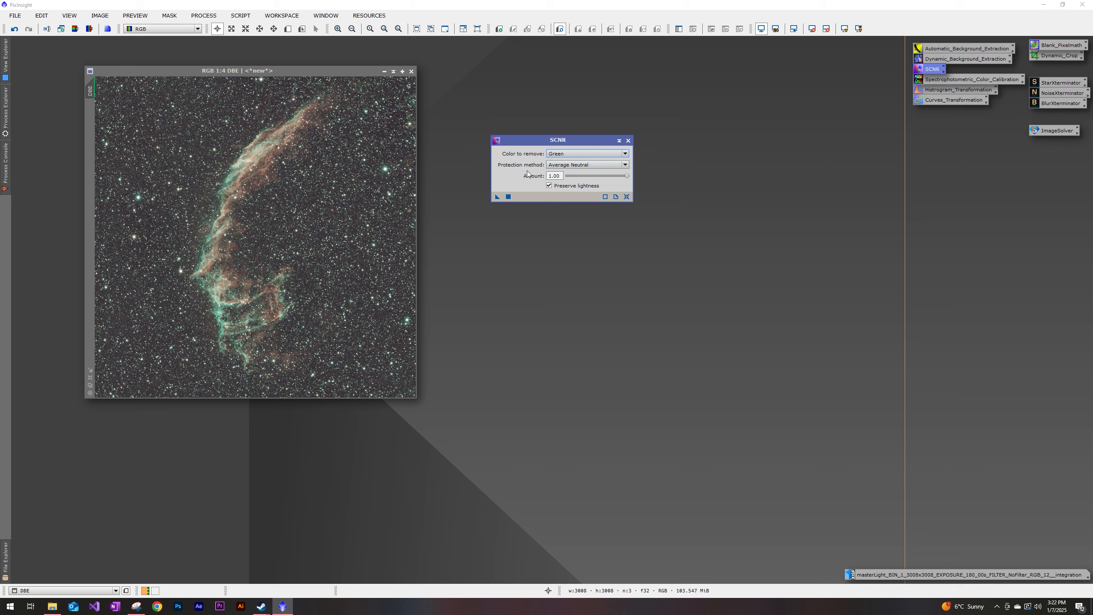
left_click_drag(498, 197, 356, 209)
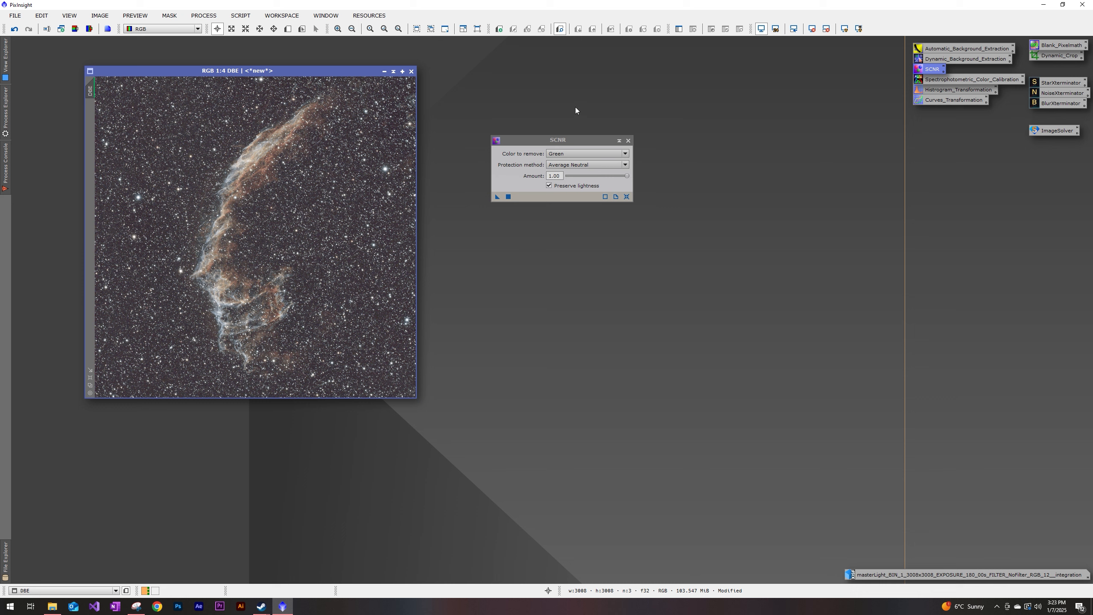
left_click(627, 141)
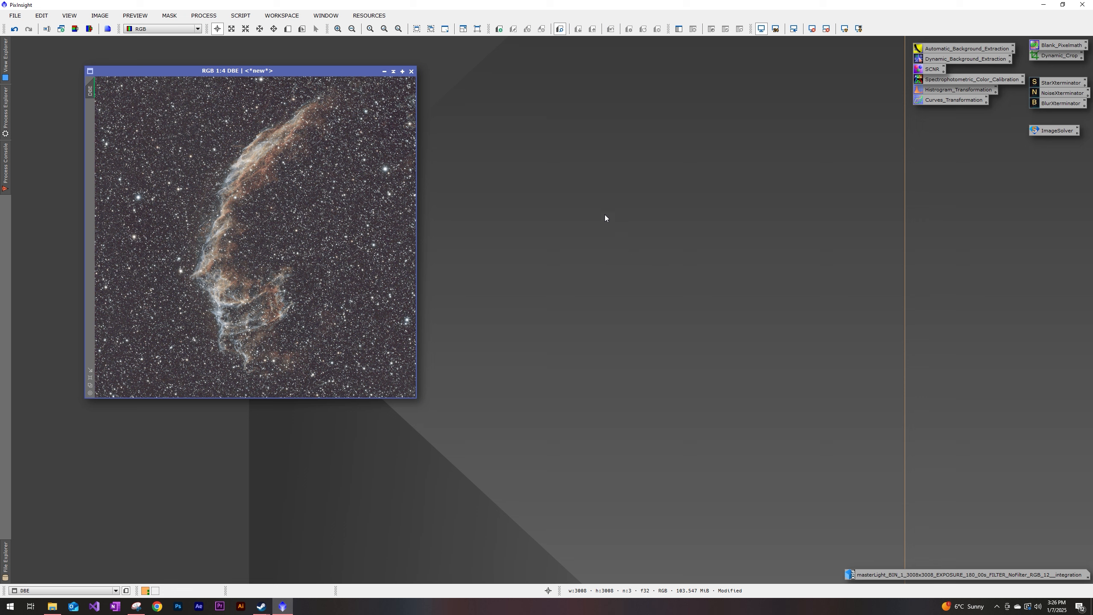
Try to apply SpectrophotometricColorCalibration to the DBE image with the Average Spiral Galaxy white reference and Sony Color Sensor UVIRcut filters.
double_click(972, 82)
left_click_drag(683, 206, 633, 139)
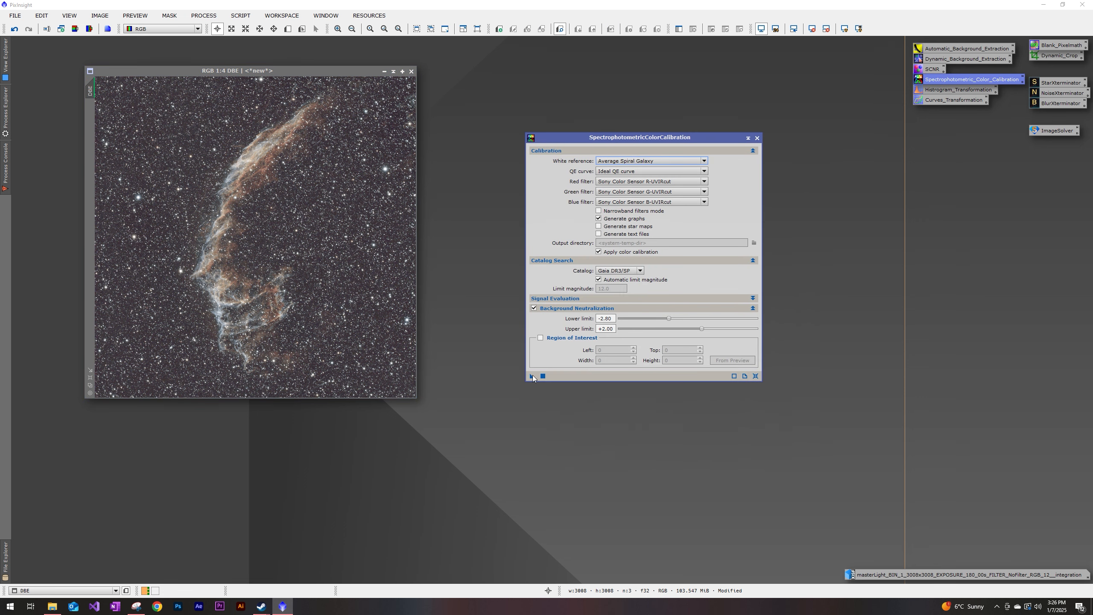
left_click_drag(532, 377, 368, 347)
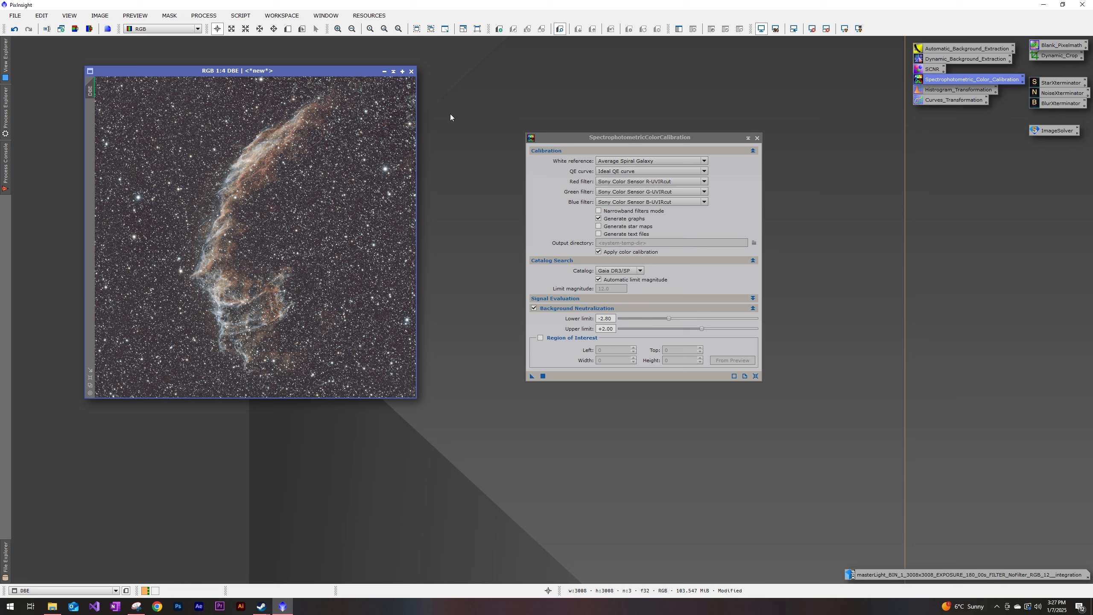
Plate-solve the DBE image with the ImageSolver script, using a focal distance of 456 mm.
left_click(233, 17)
mouse_move(286, 29)
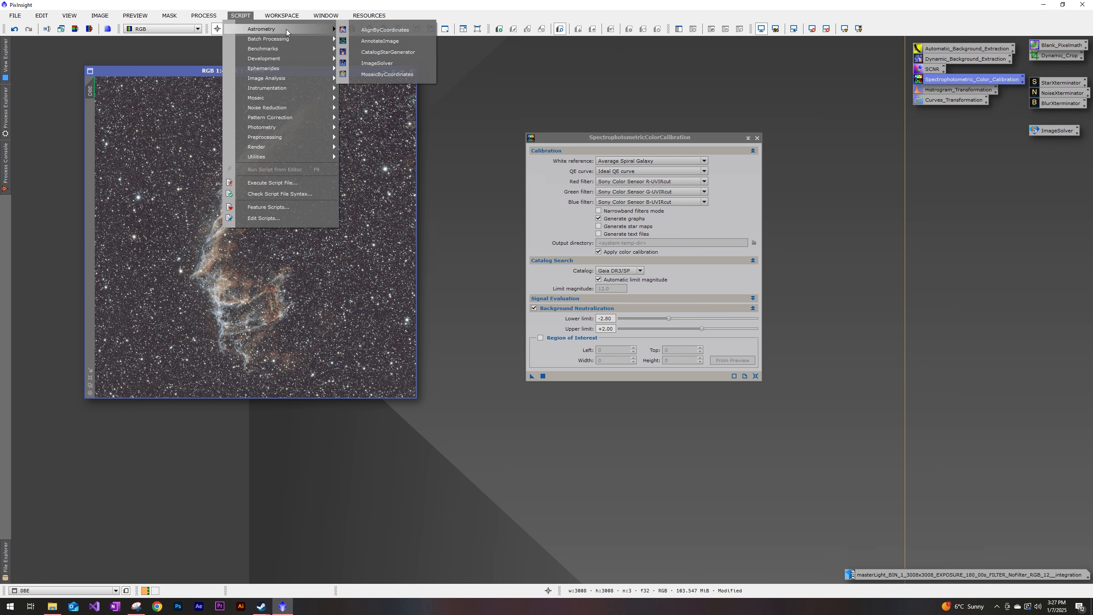
left_click(363, 63)
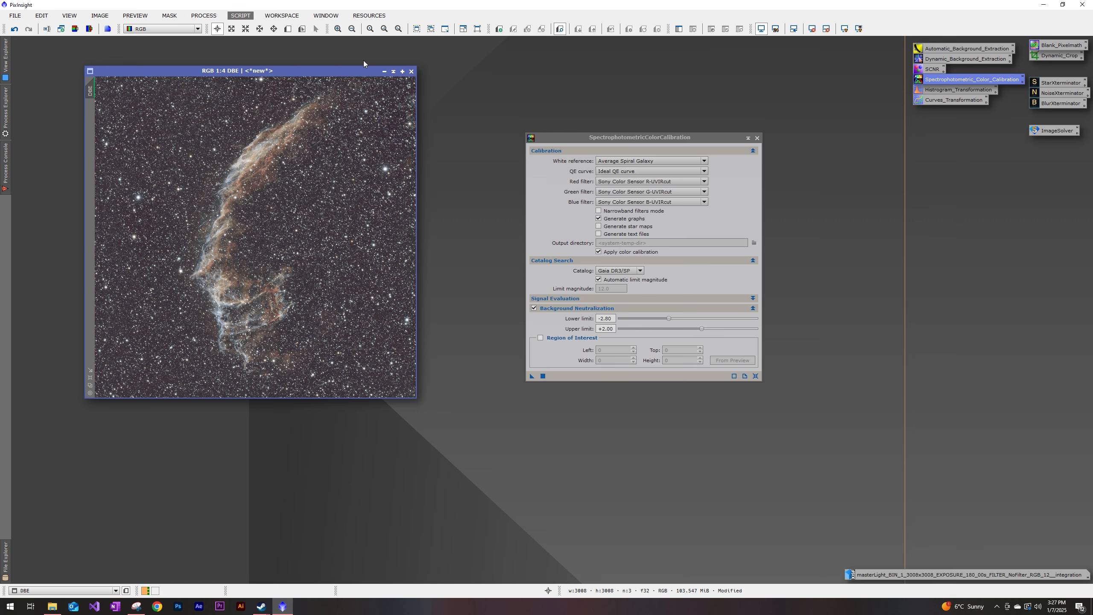
left_click_drag(495, 136, 533, 118)
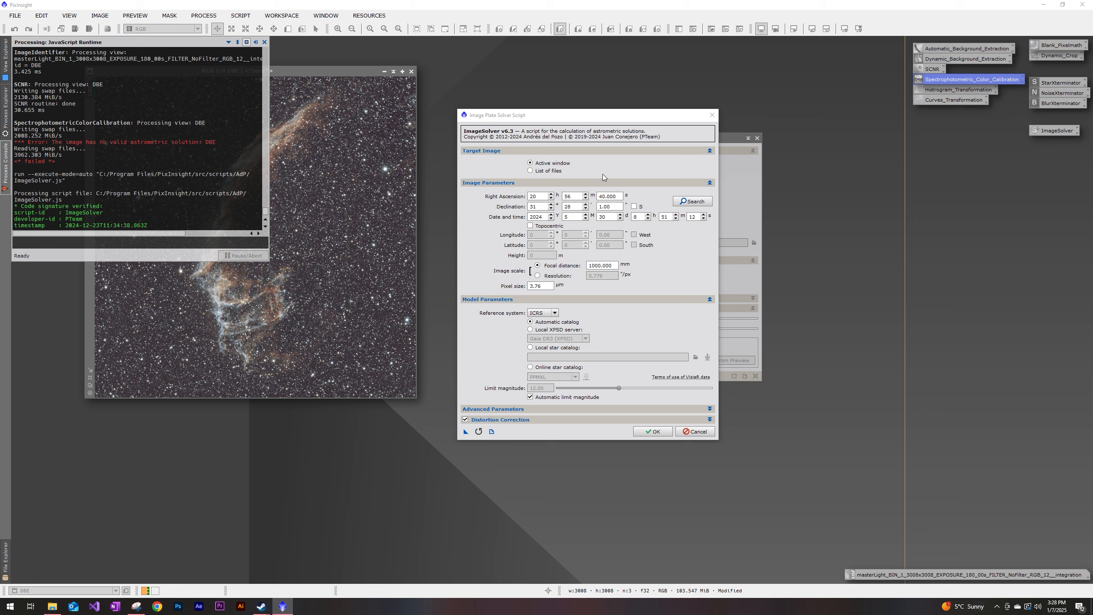
left_click_drag(601, 266, 583, 265)
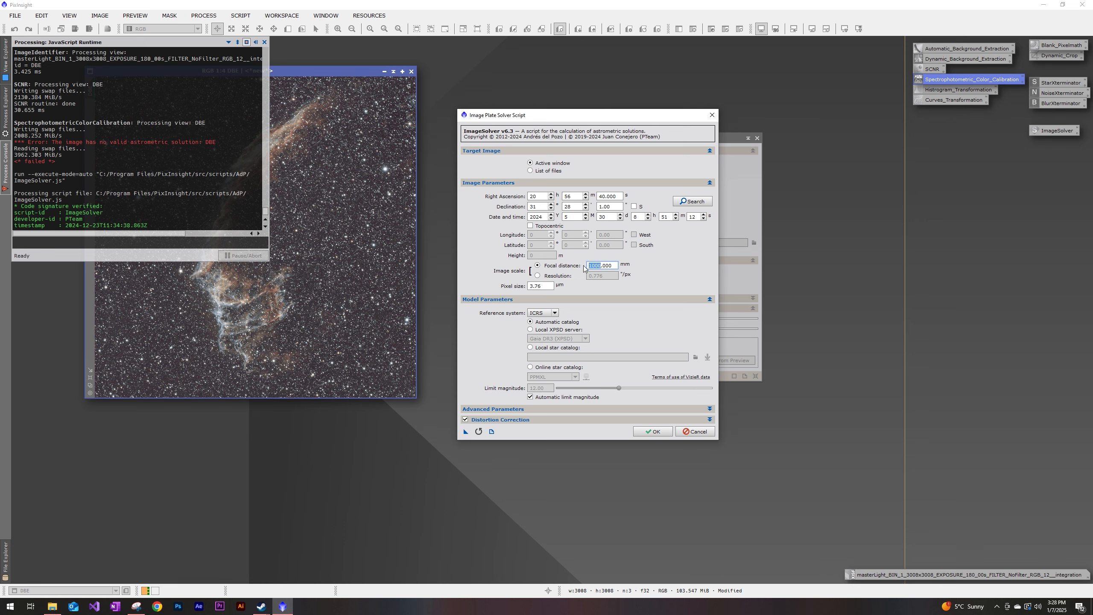
type("456")
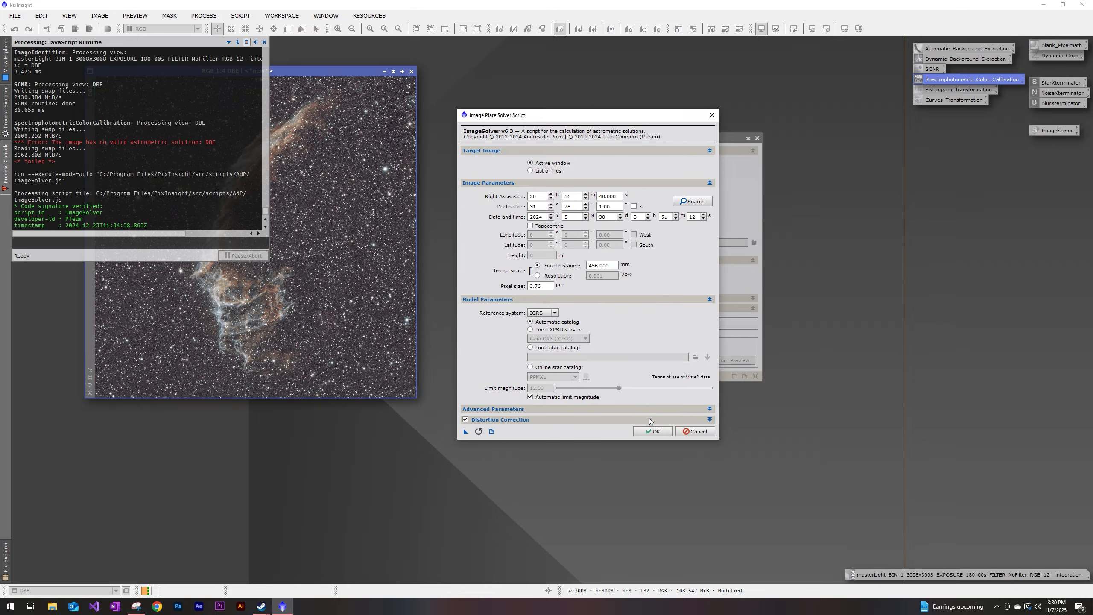
left_click(649, 431)
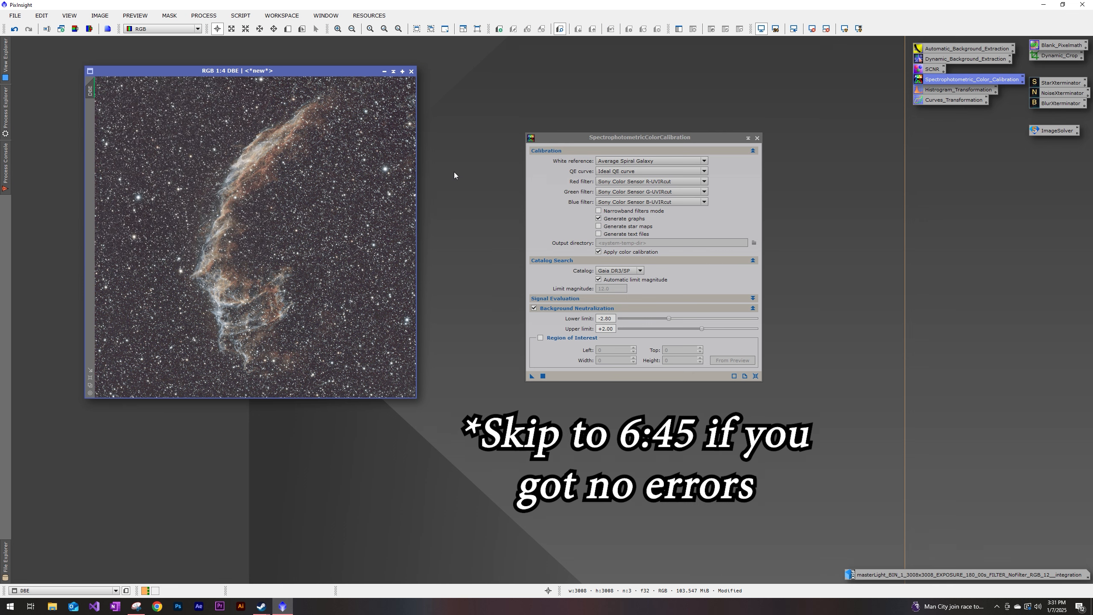
Reopen the ImageSolver script to review the image parameters of the DBE image.
left_click(204, 15)
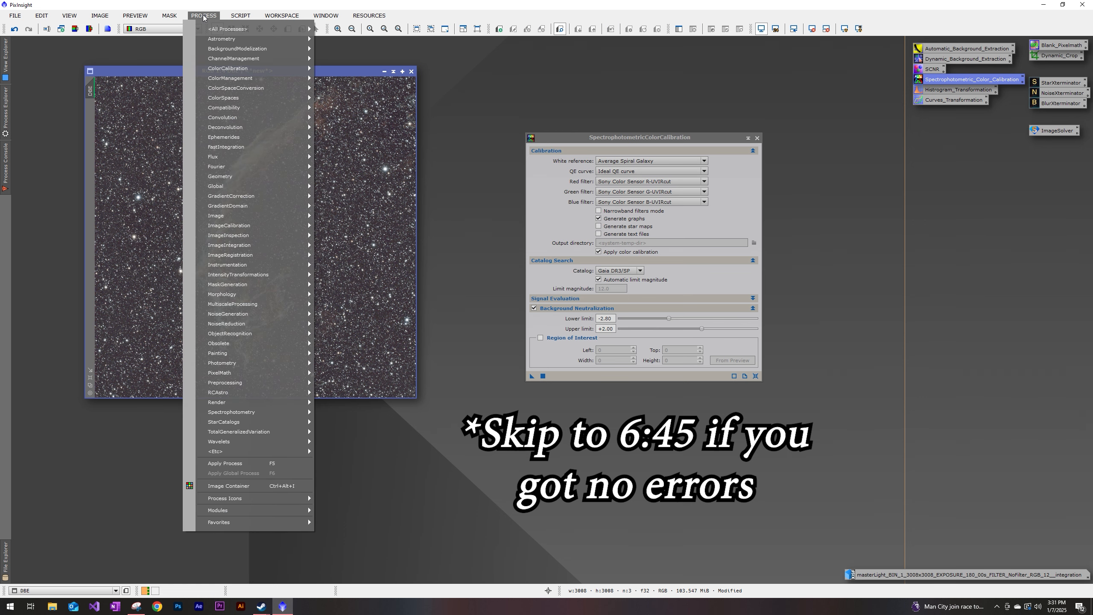
mouse_move(284, 29)
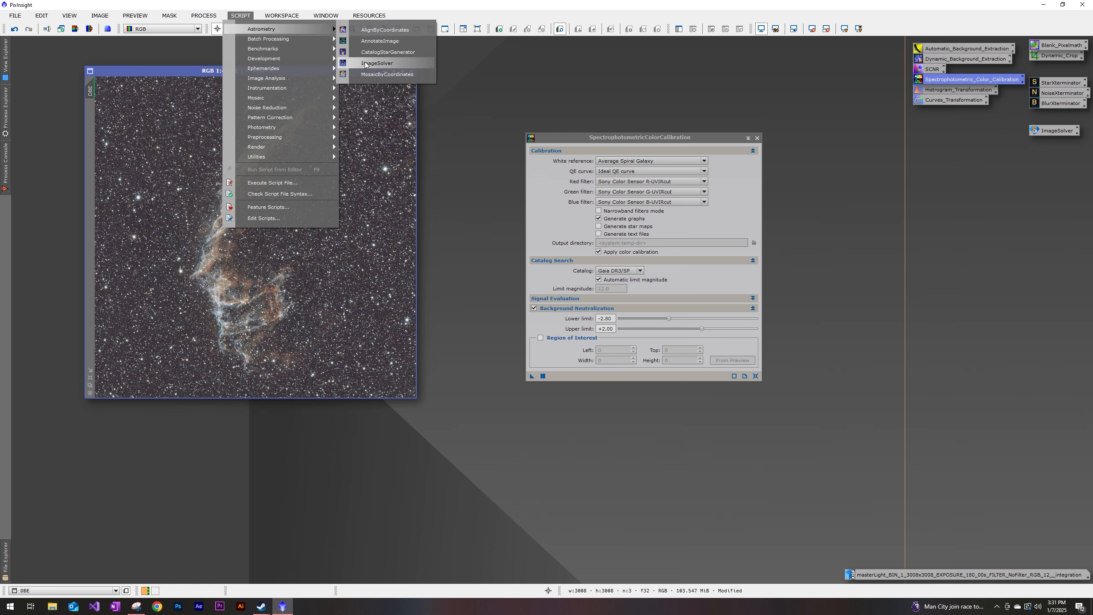
left_click(379, 63)
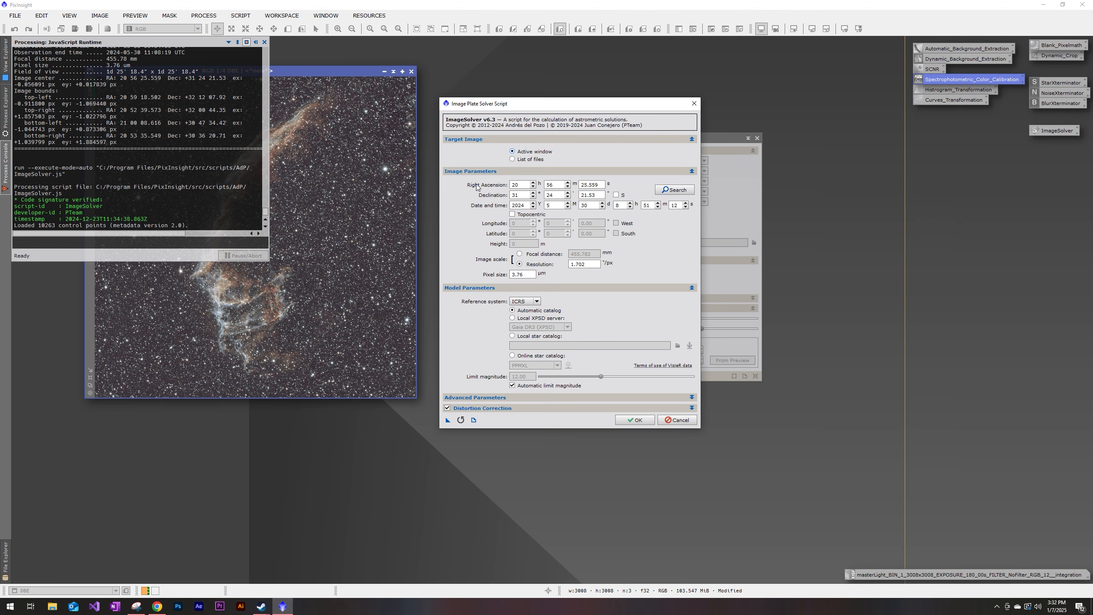
Switch to Chrome to read the image's Astrometry.net calibration results, and return to PixInsight to dismiss ImageSolver without solving.
left_click(157, 606)
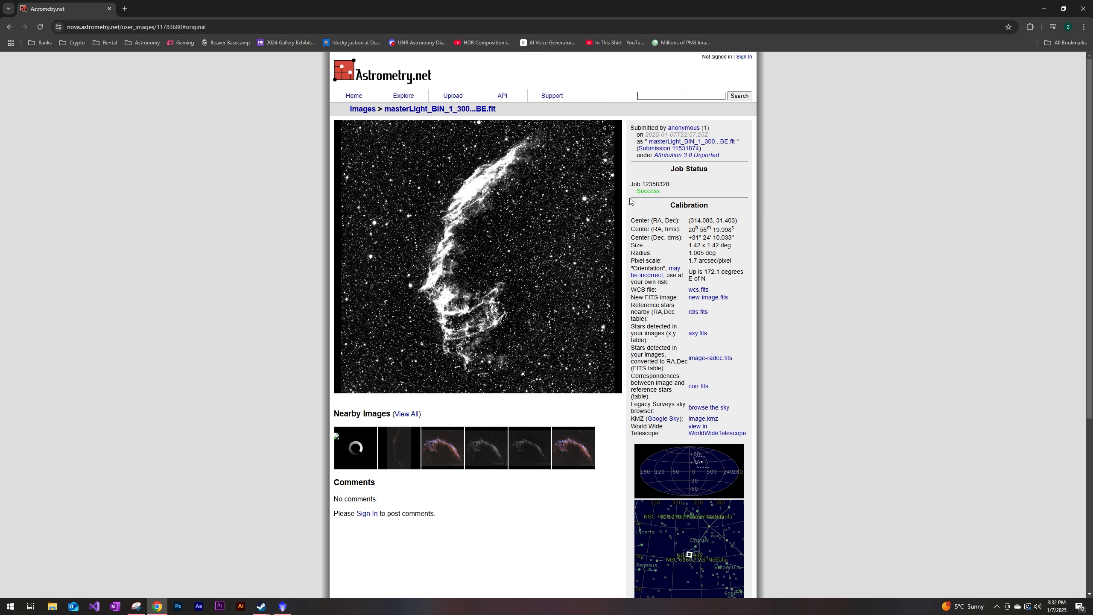
left_click_drag(630, 202, 743, 293)
key("alt+Tab")
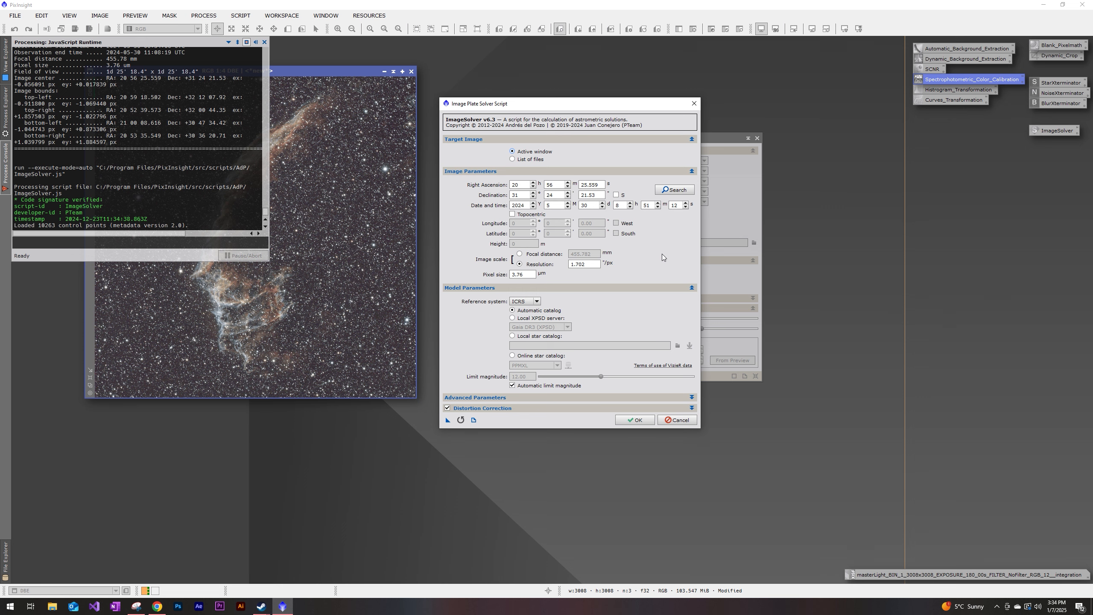
key("Escape")
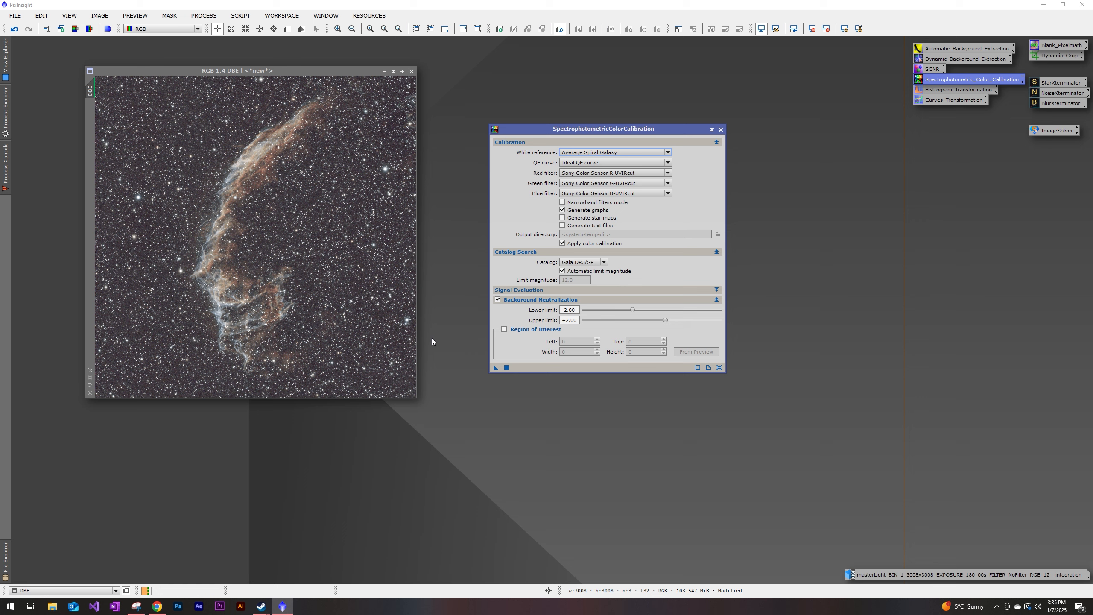
Create a small preview of about 25 × 24 px over a star-free background patch of the DBE image, near the bright star.
scroll(374, 306, "up", 4)
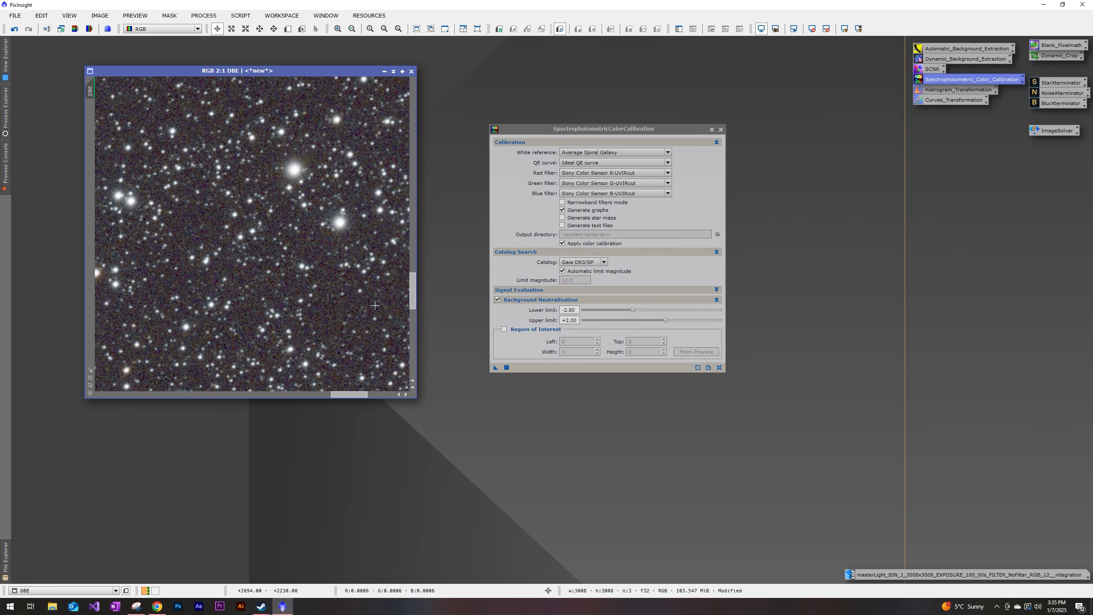
scroll(374, 306, "up", 2)
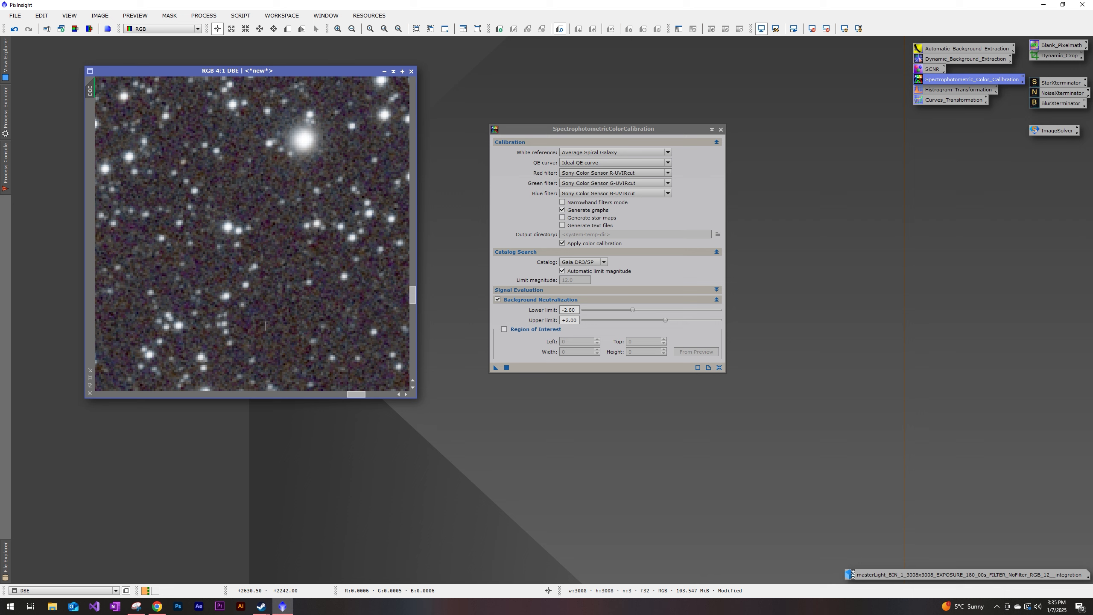
key("alt+n")
left_click_drag(257, 302, 299, 344)
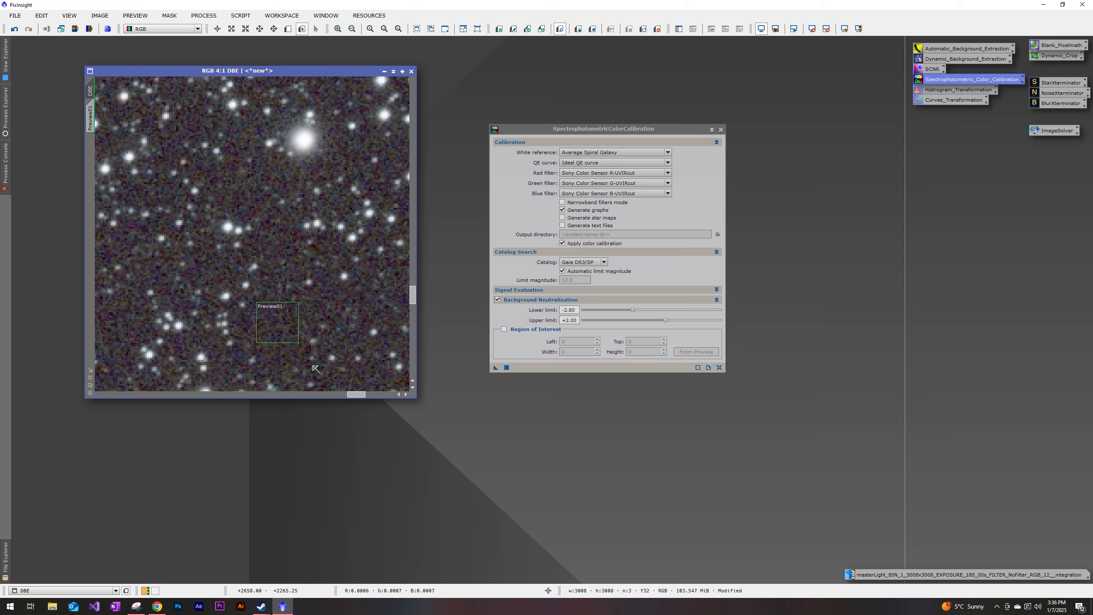
scroll(316, 369, "down", 5)
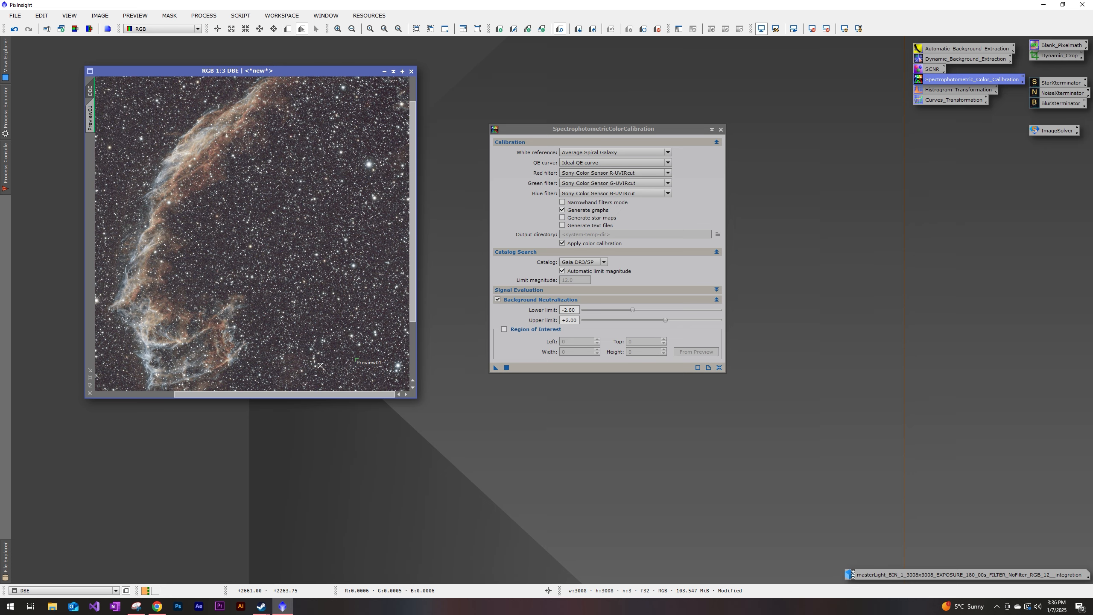
scroll(318, 364, "down", 1)
scroll(318, 364, "up", 1)
scroll(318, 363, "down", 1)
Enable the background neutralization region of interest and take its coordinates from the DBE->Preview01 preview.
left_click(518, 319)
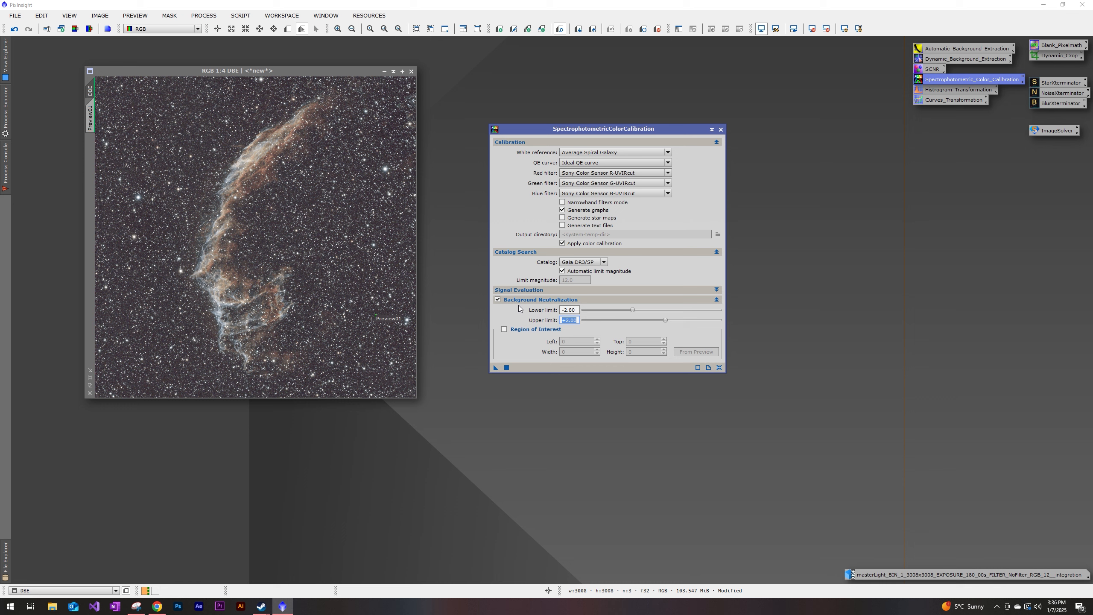
left_click(505, 331)
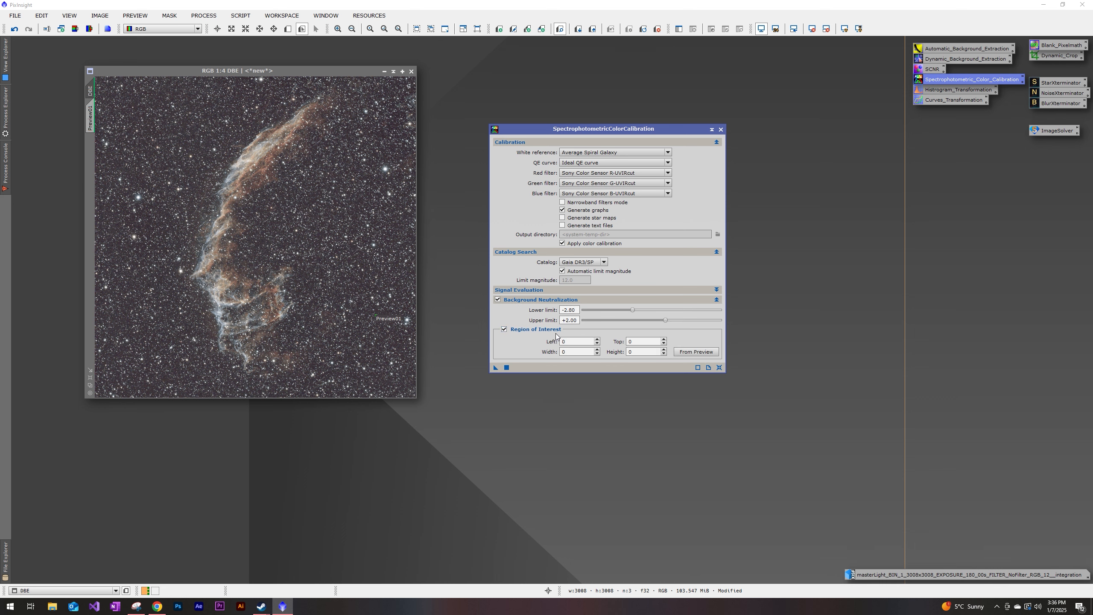
left_click(691, 355)
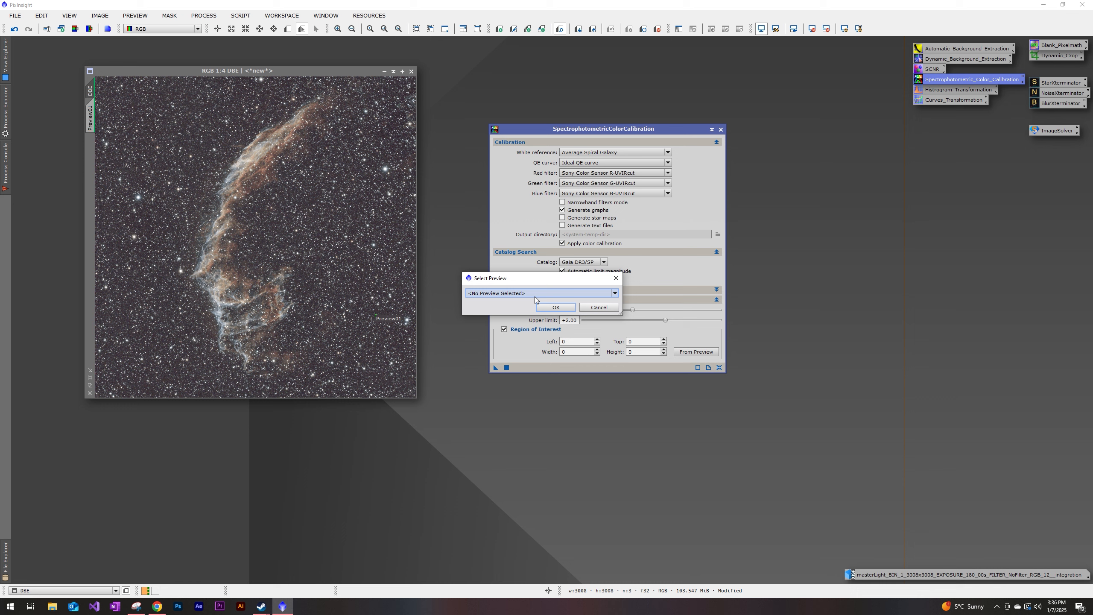
left_click(507, 293)
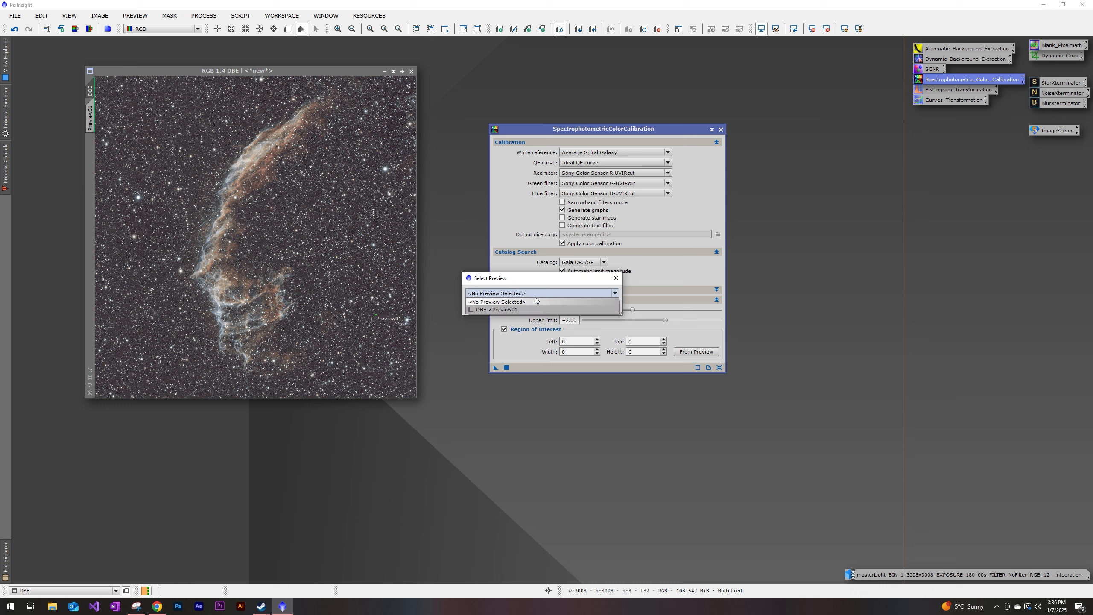
left_click(495, 310)
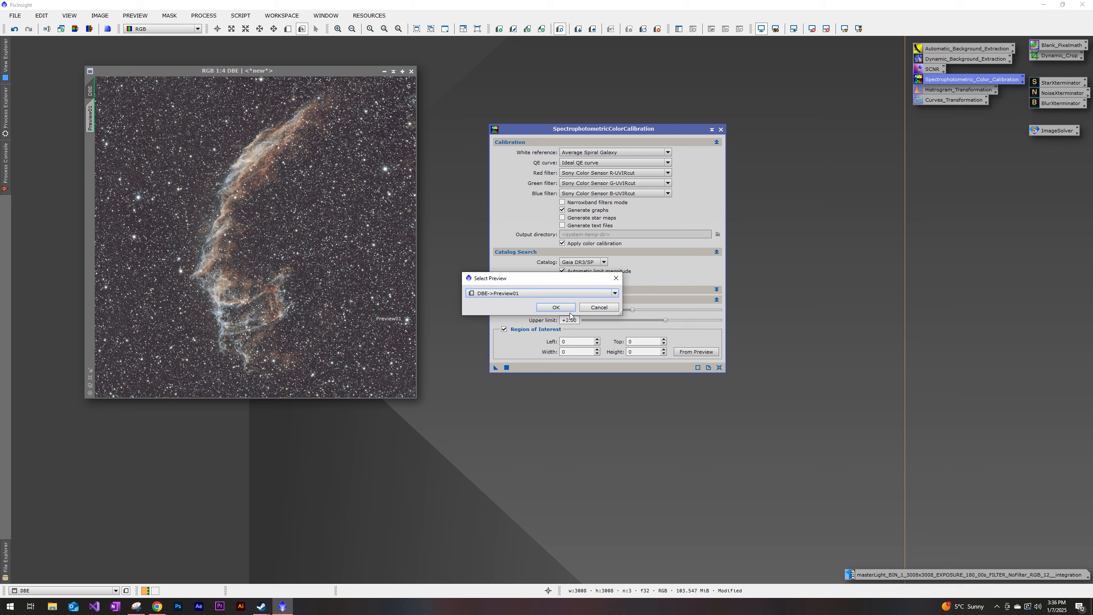
left_click(555, 304)
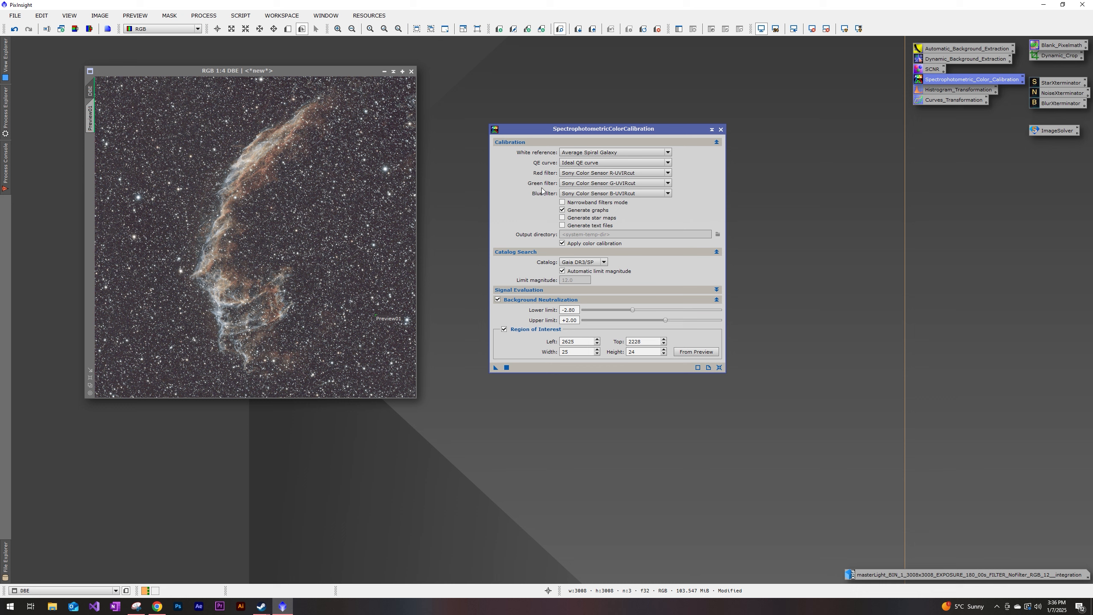
Set the color calibration's red, green and blue filters to Sony Color Sensor R, Sony Color Sensor G and Sony Color Sensor B.
left_click(667, 173)
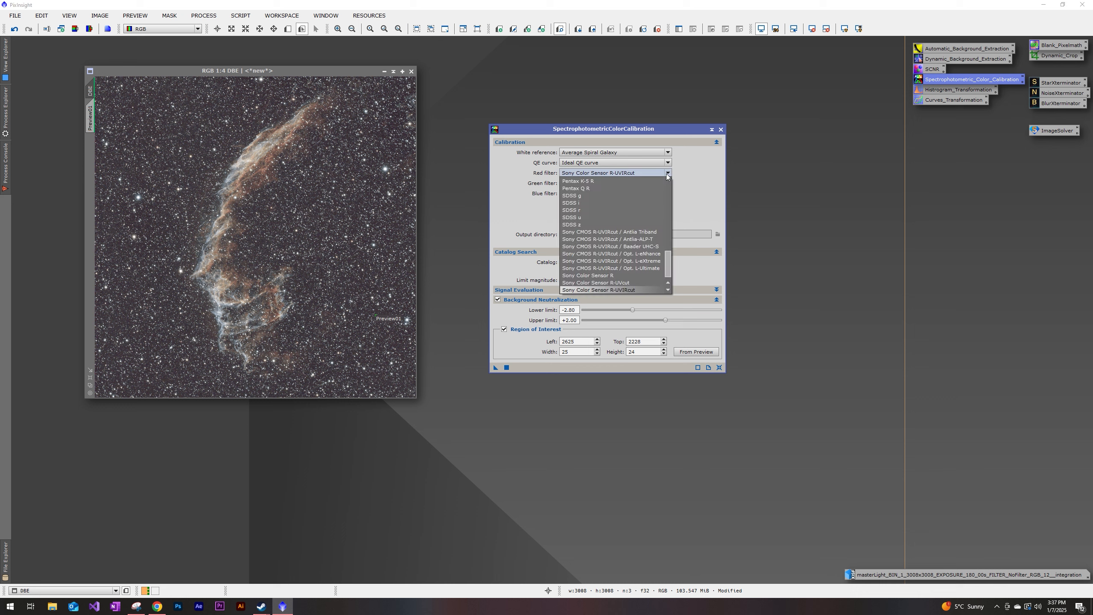
scroll(669, 258, "up", 3)
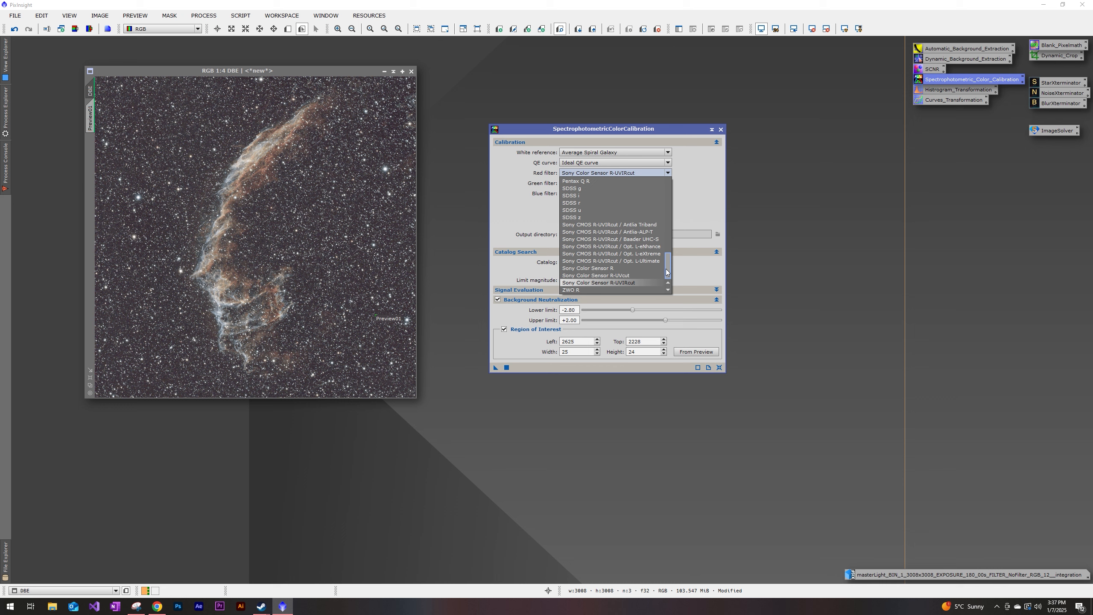
left_click_drag(669, 240, 681, 268)
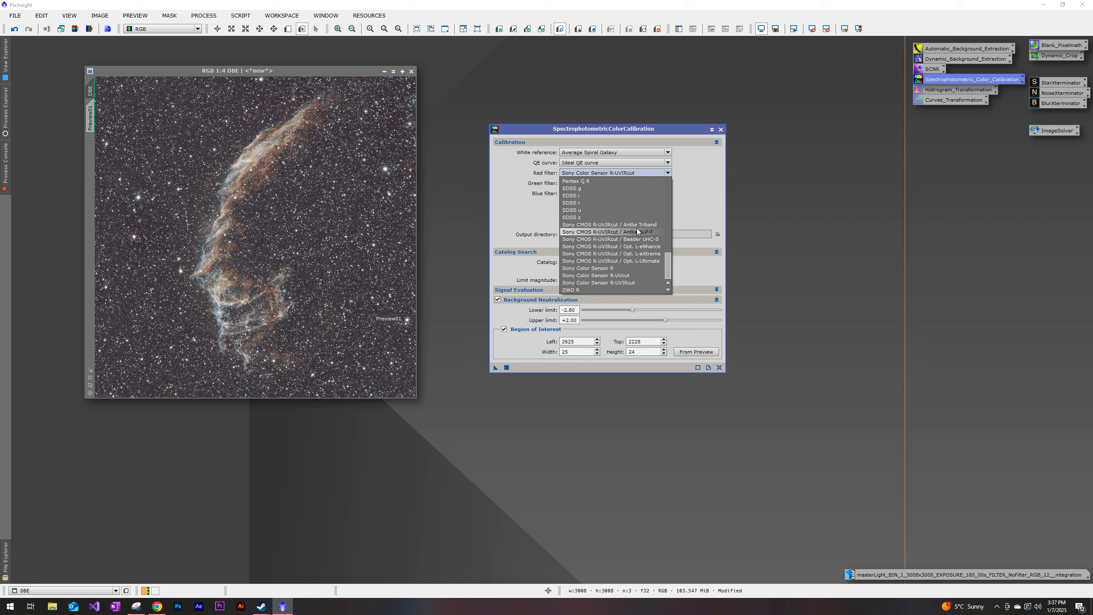
left_click(694, 220)
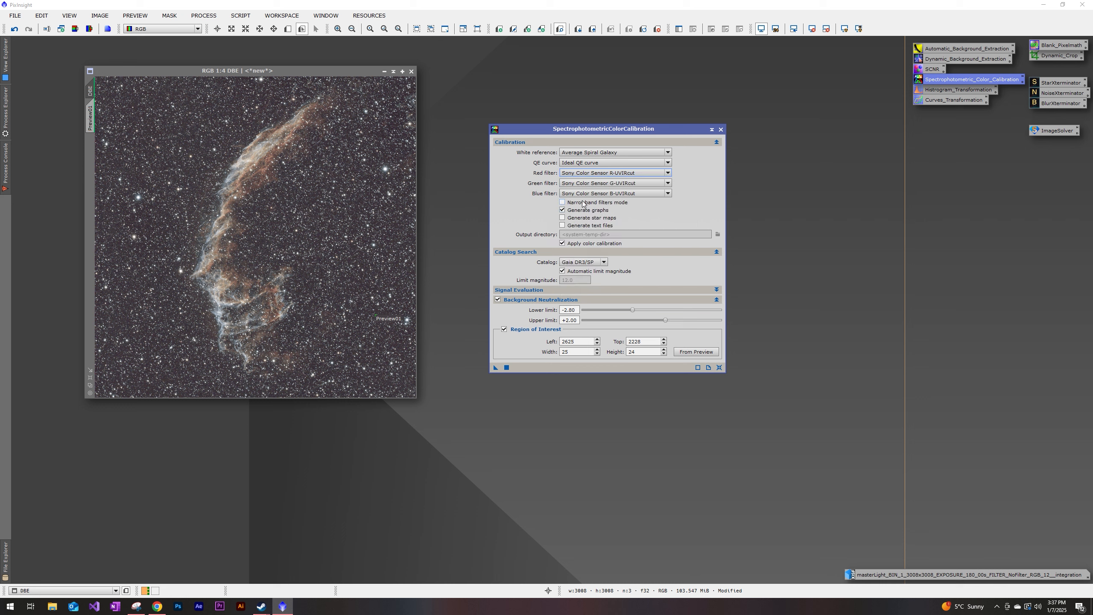
left_click(614, 184)
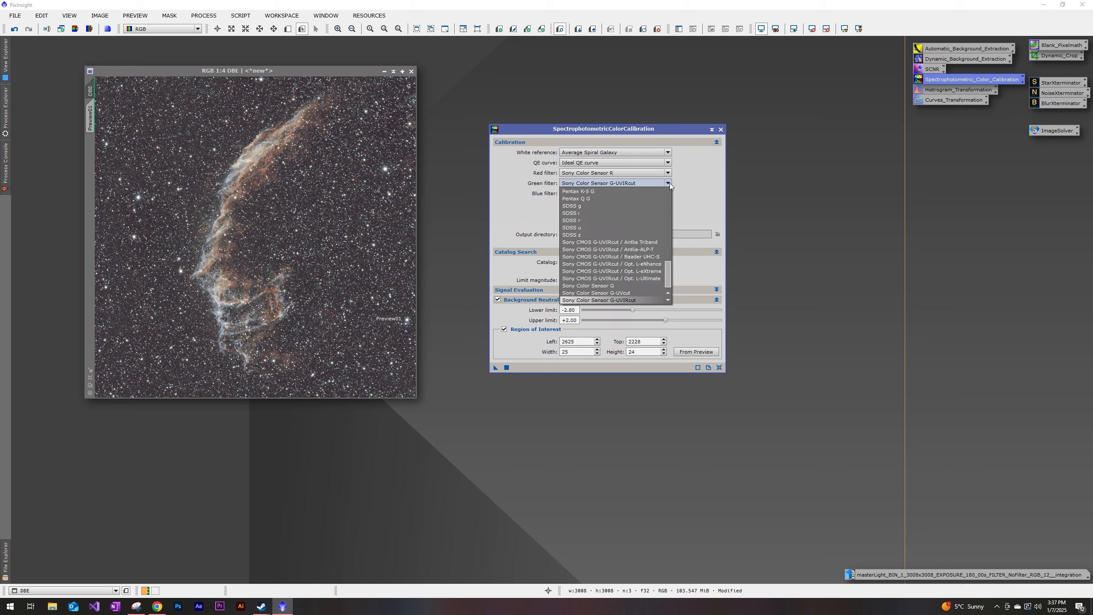
left_click(628, 278)
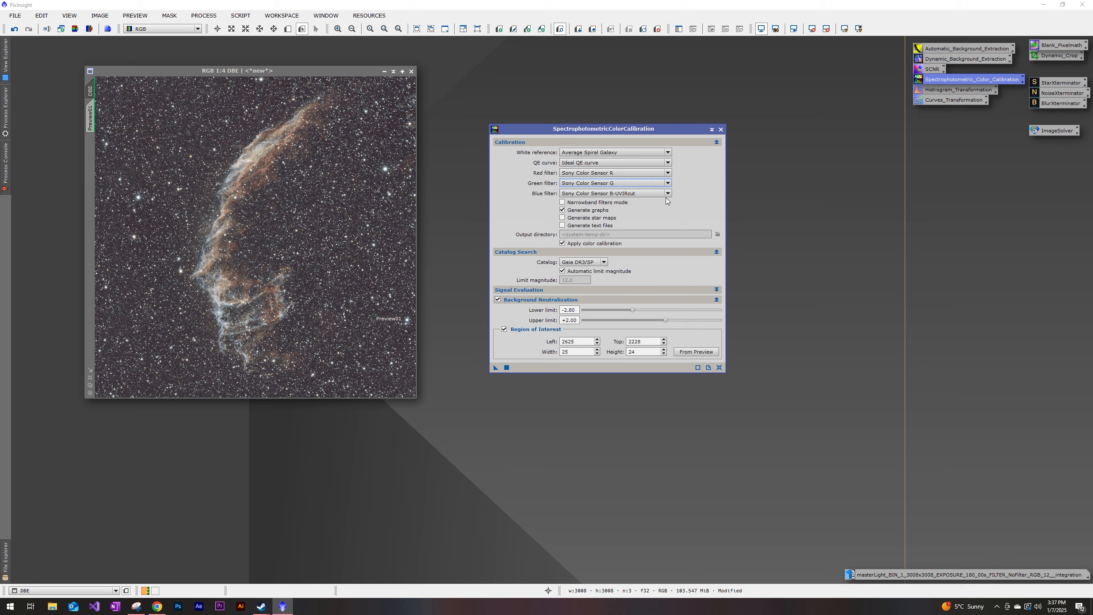
left_click(632, 193)
left_click(627, 289)
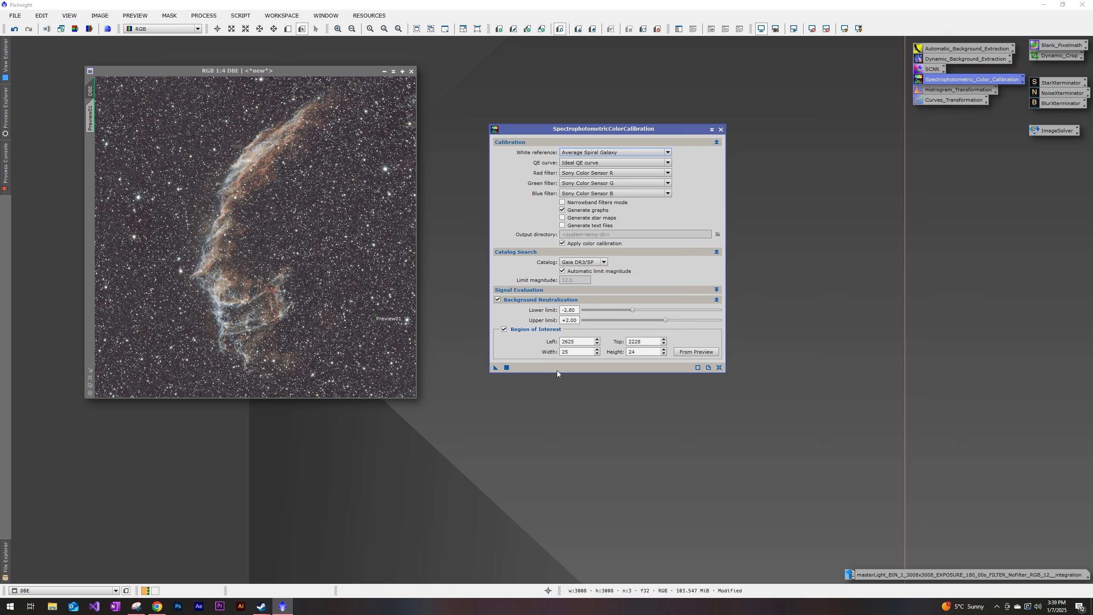
Apply SpectrophotometricColorCalibration to the DBE image, close the white balance graphs, and reset and recompute the image's automatic screen stretch.
left_click_drag(496, 368, 353, 364)
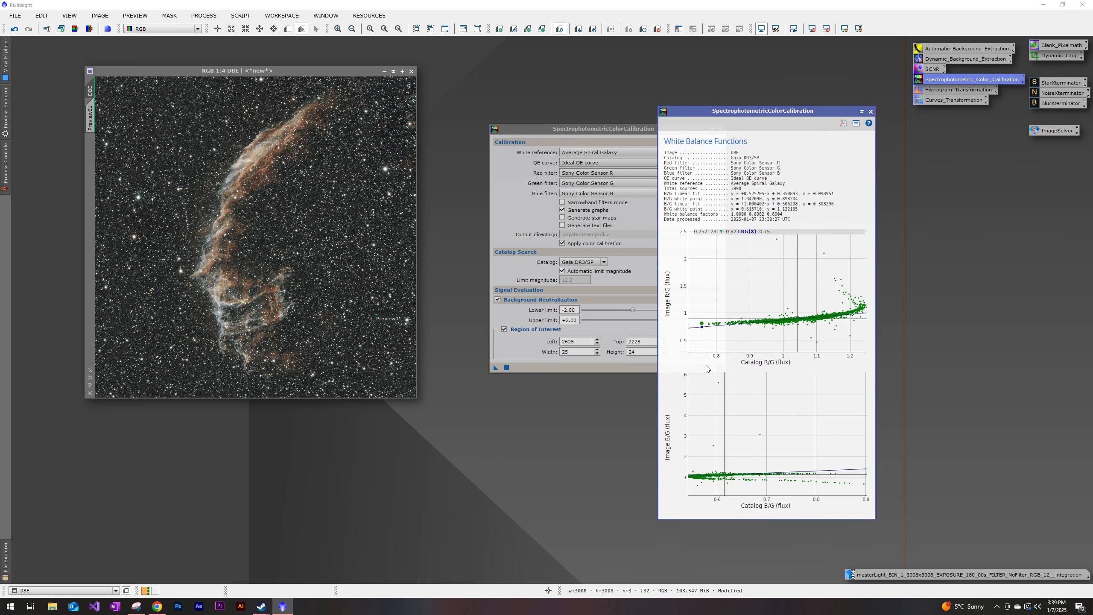
left_click(870, 111)
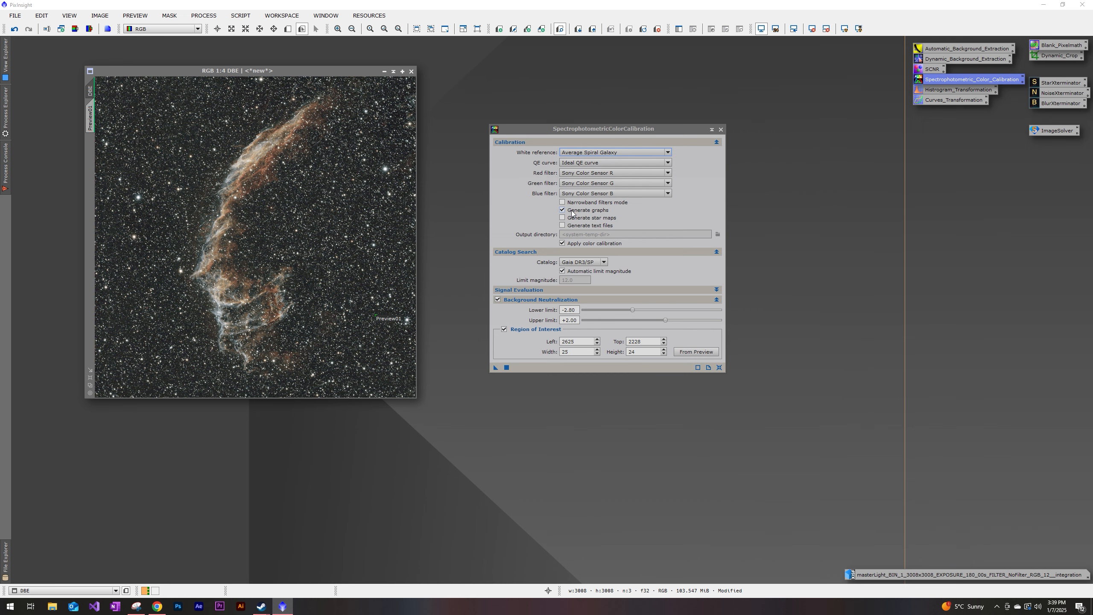
left_click_drag(266, 72, 292, 105)
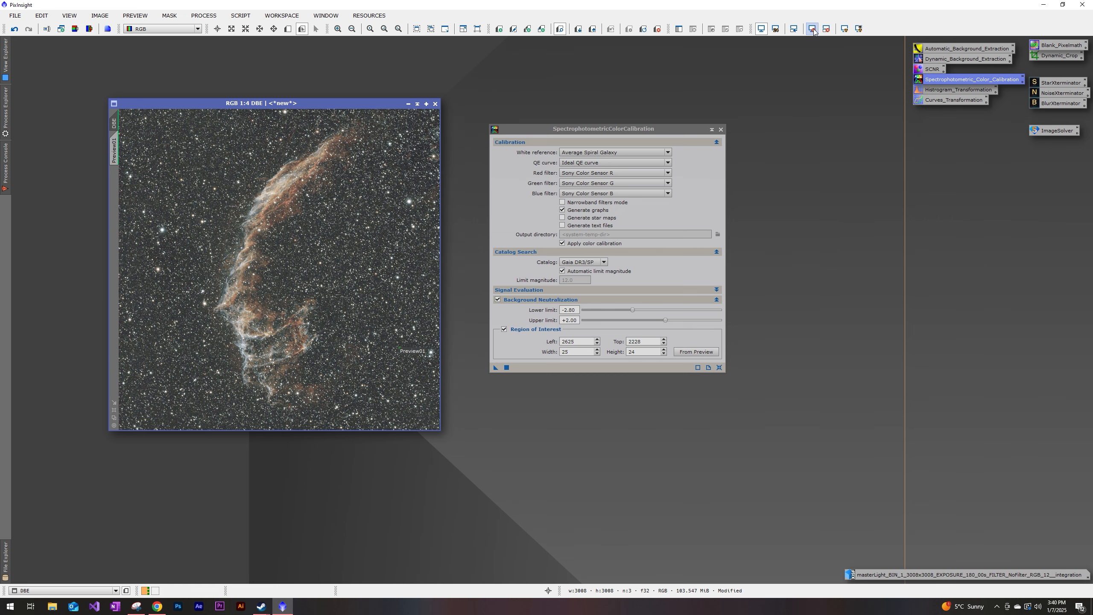
left_click(812, 29)
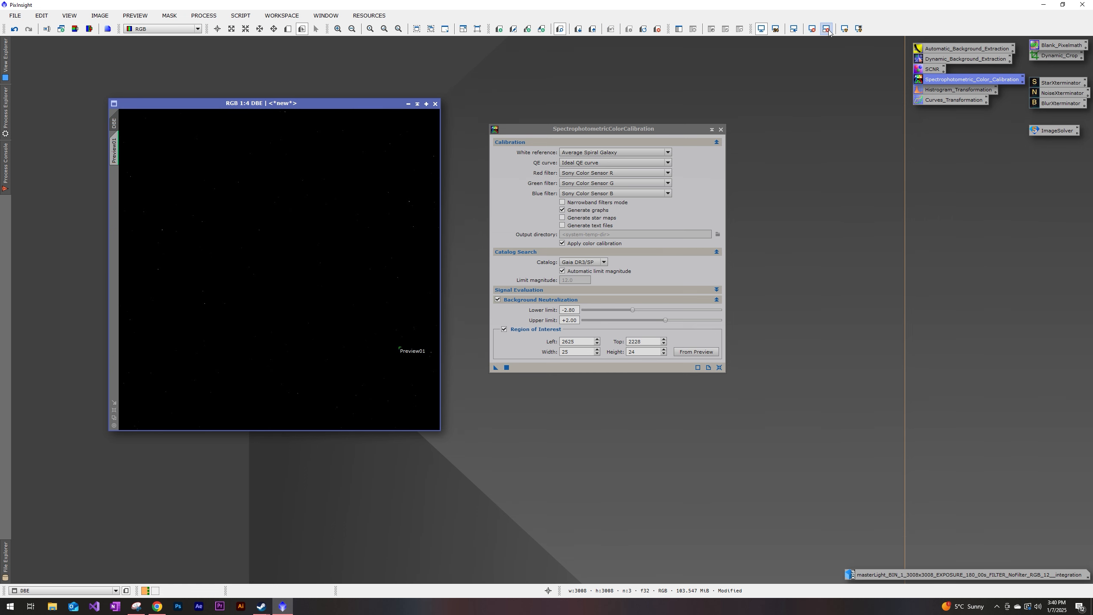
left_click(843, 30)
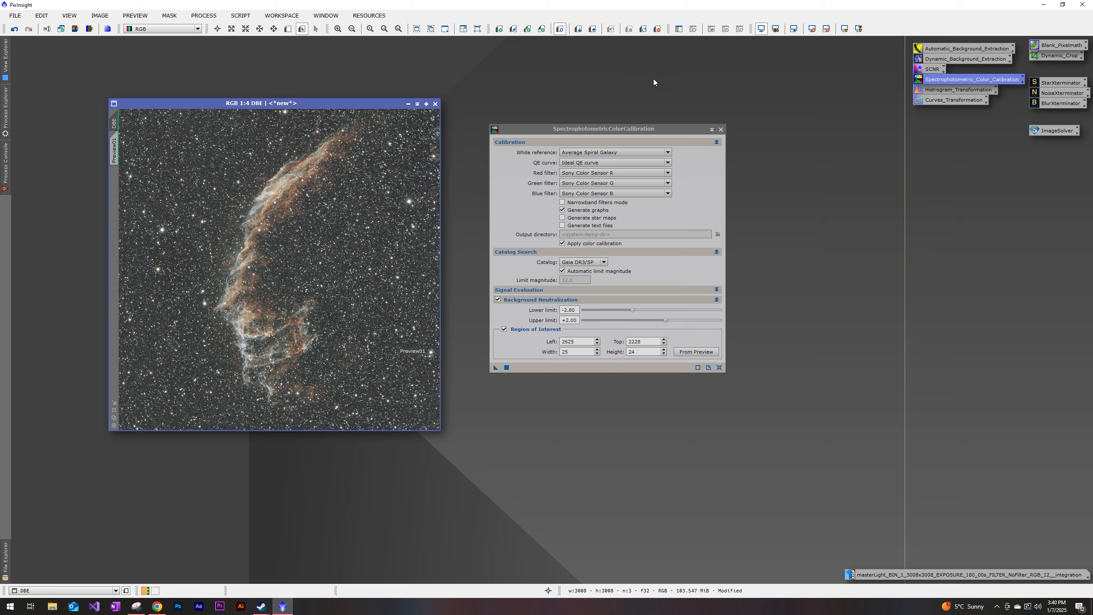
Delete the background preview from the DBE image.
right_click(114, 152)
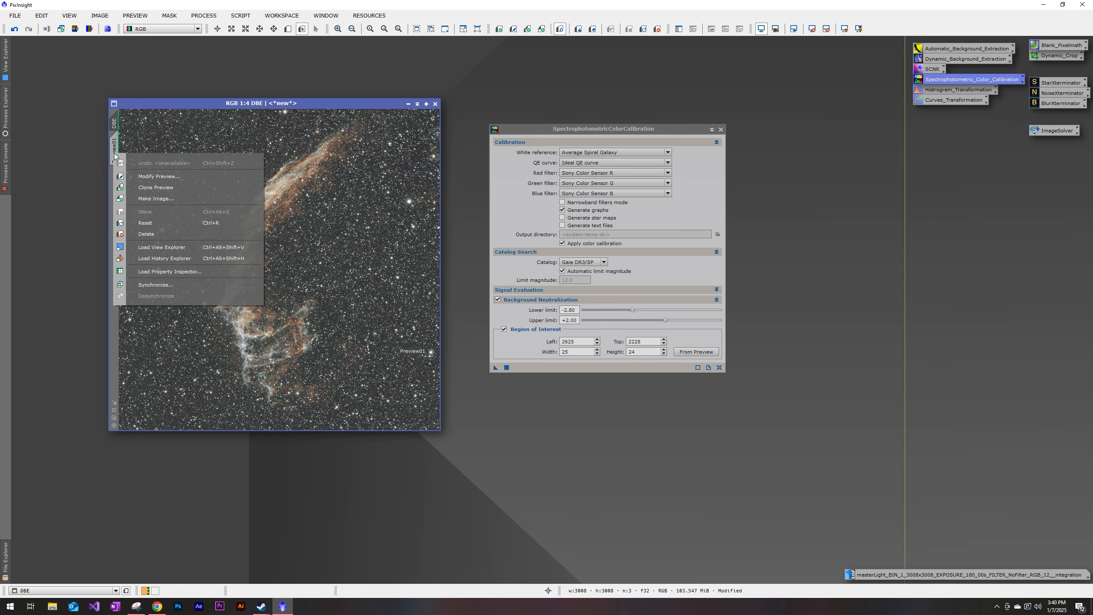
left_click(145, 234)
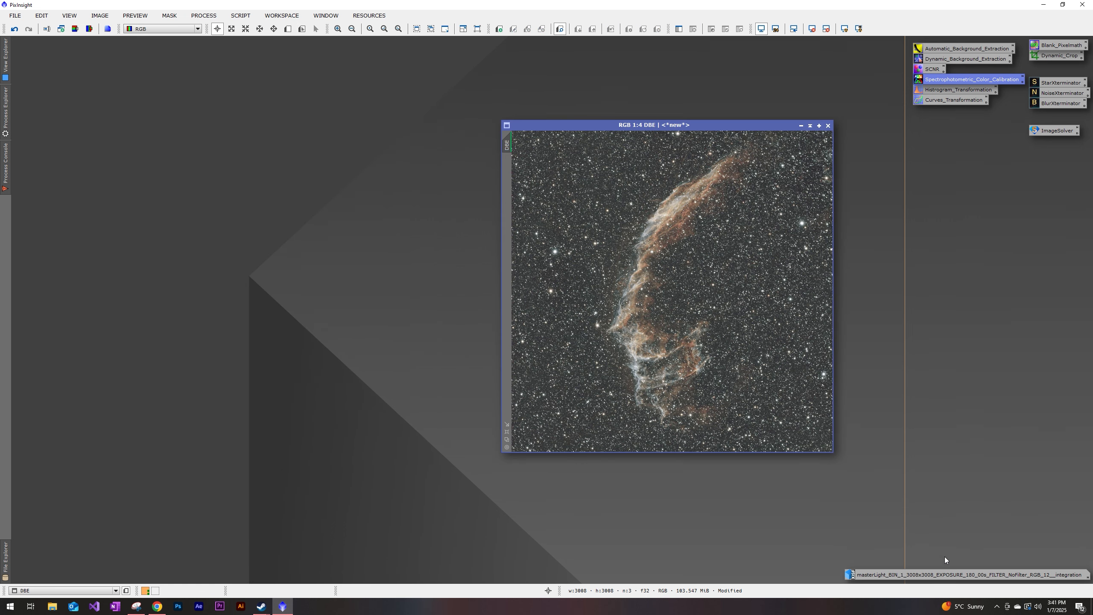
Restore the original master light image and place it beside the DBE image for comparison.
double_click(951, 573)
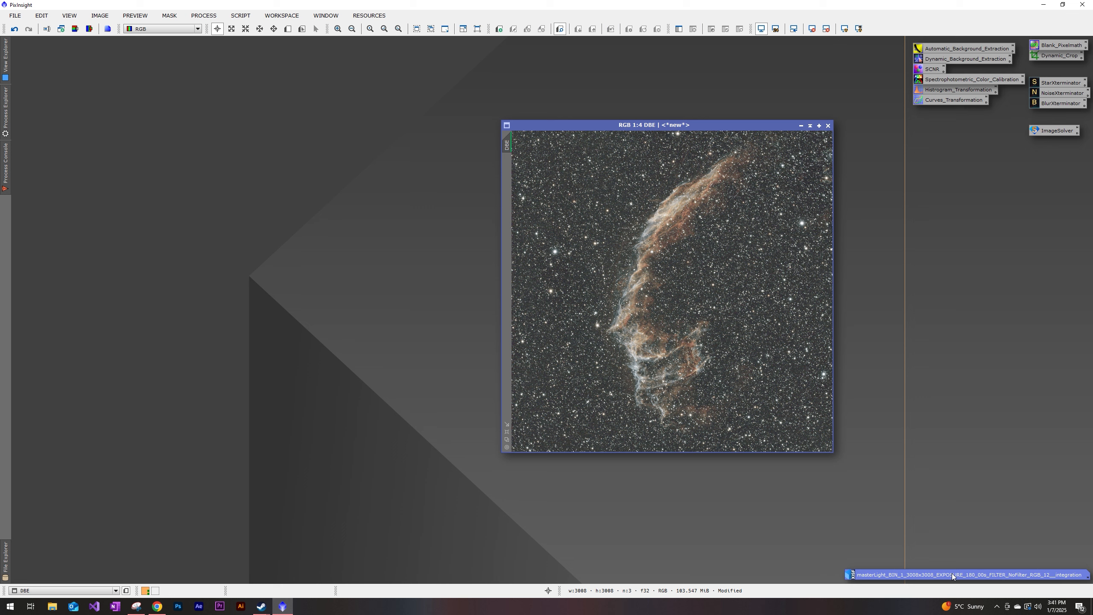
left_click_drag(256, 47, 380, 124)
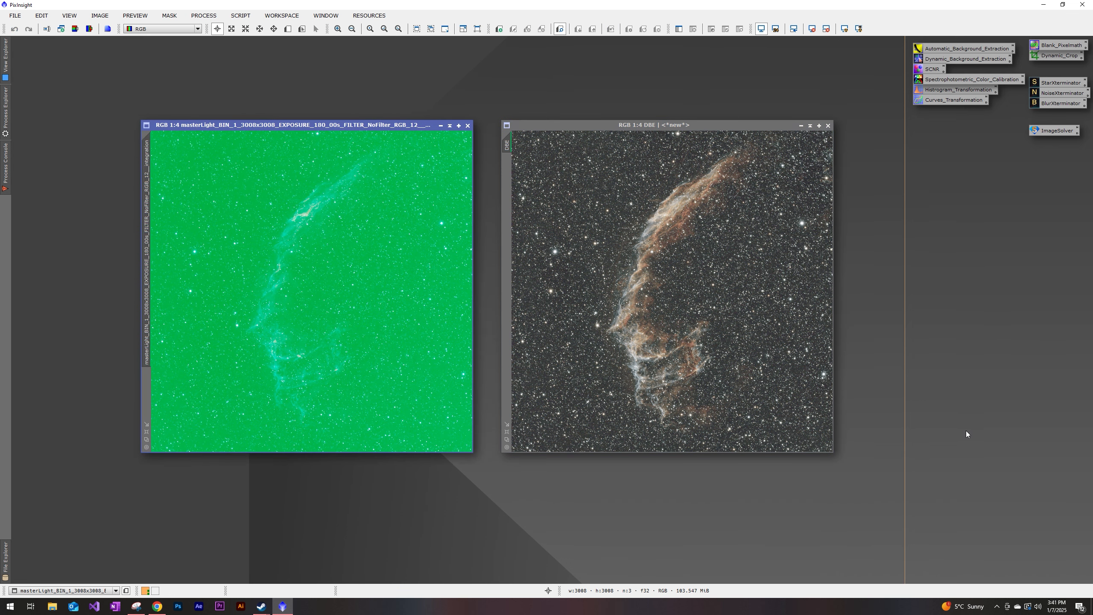